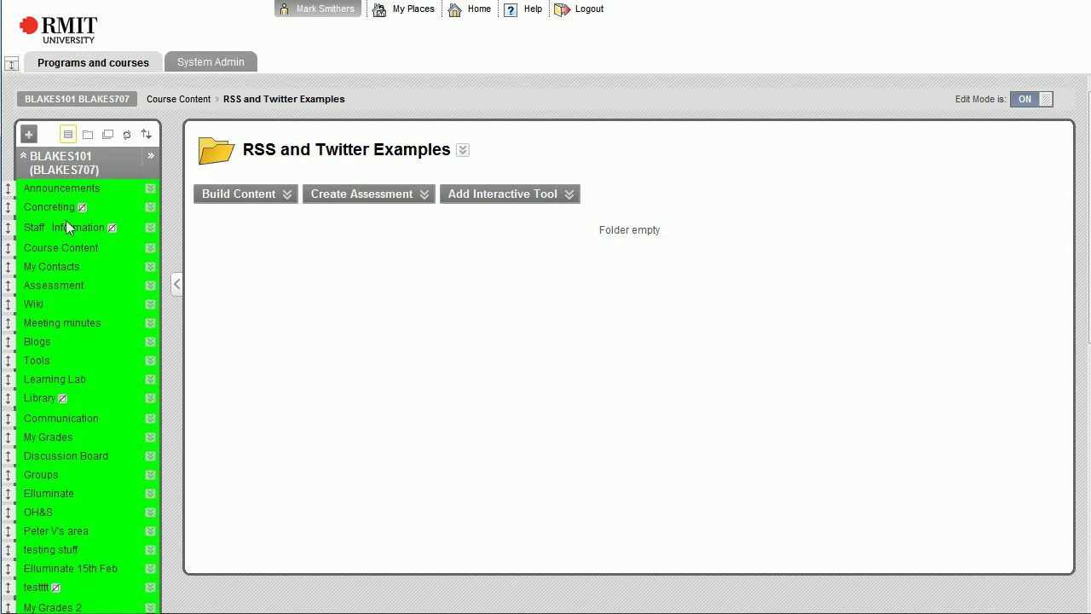
Go back to Course Content and open the RSS and Twitter Examples folder
left_click(54, 249)
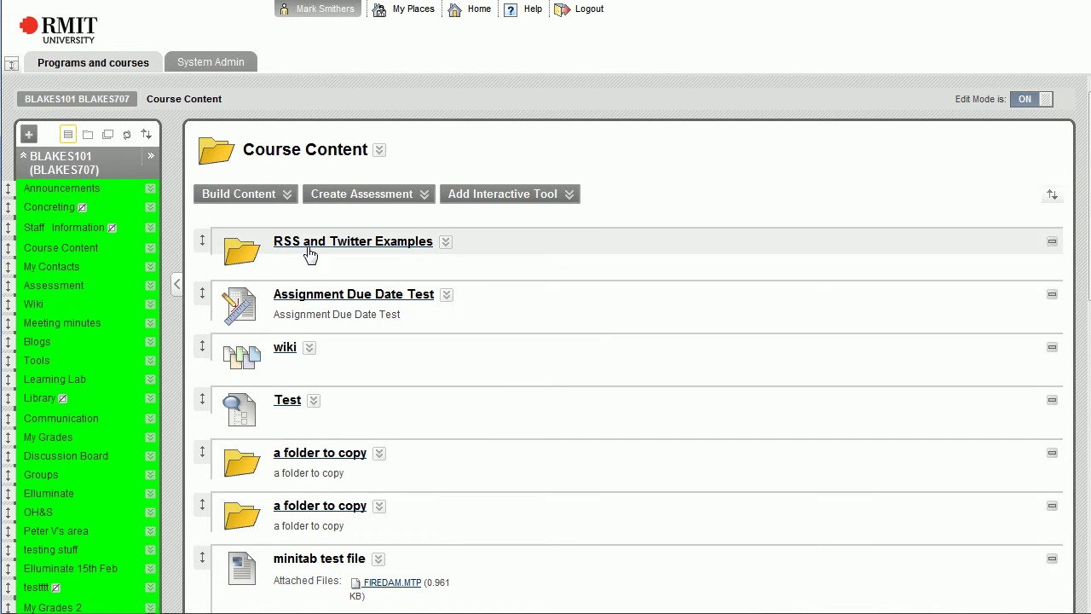
left_click(309, 244)
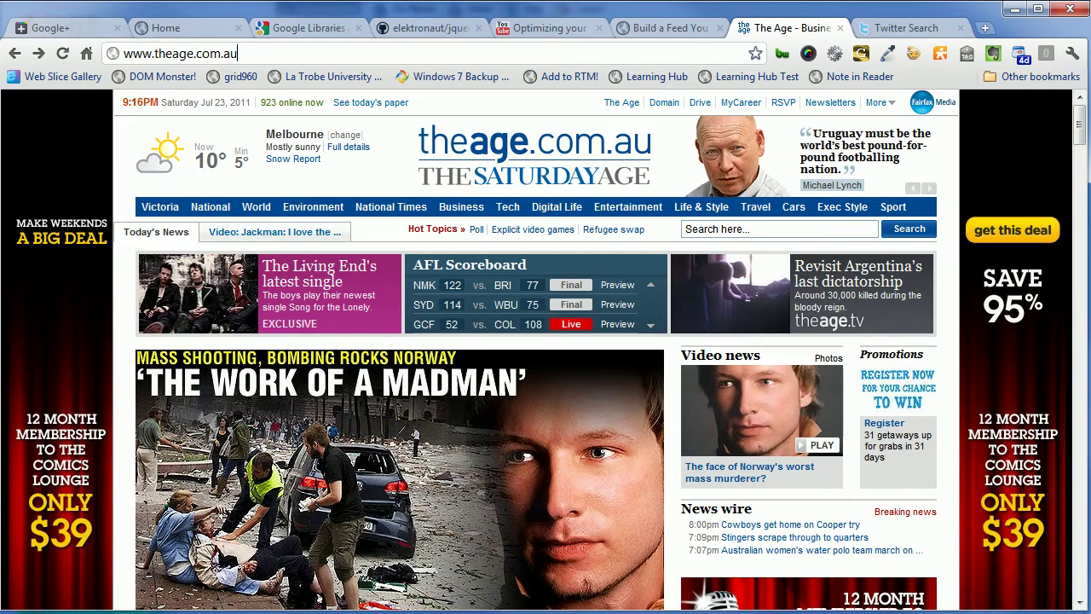
Open The Age's National headlines RSS feed from its RSS page and take its web address
scroll(424, 441, "down", 3)
scroll(423, 441, "down", 15)
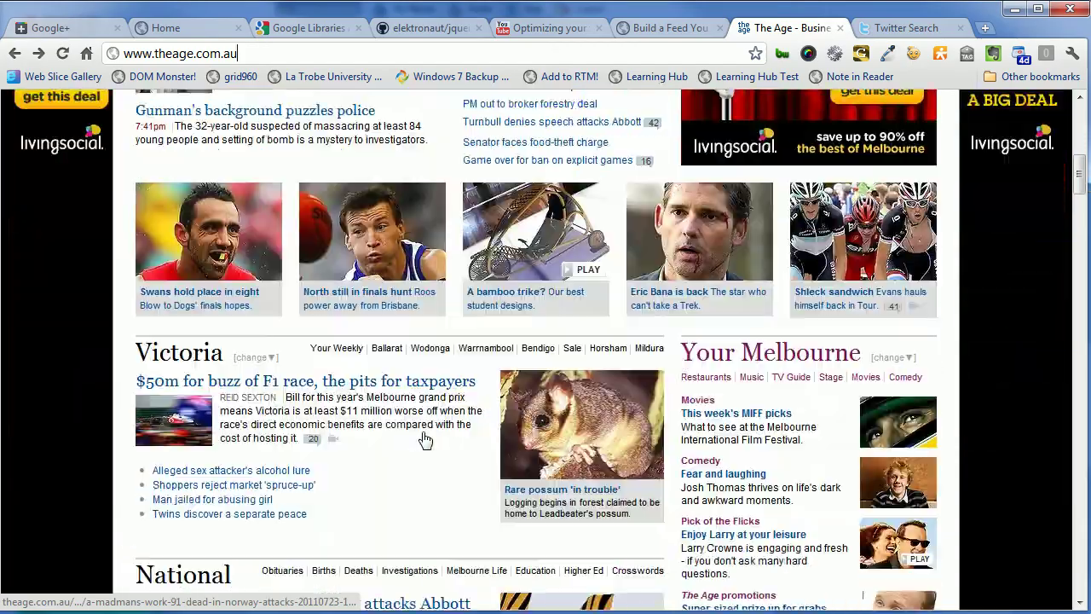
scroll(424, 440, "down", 20)
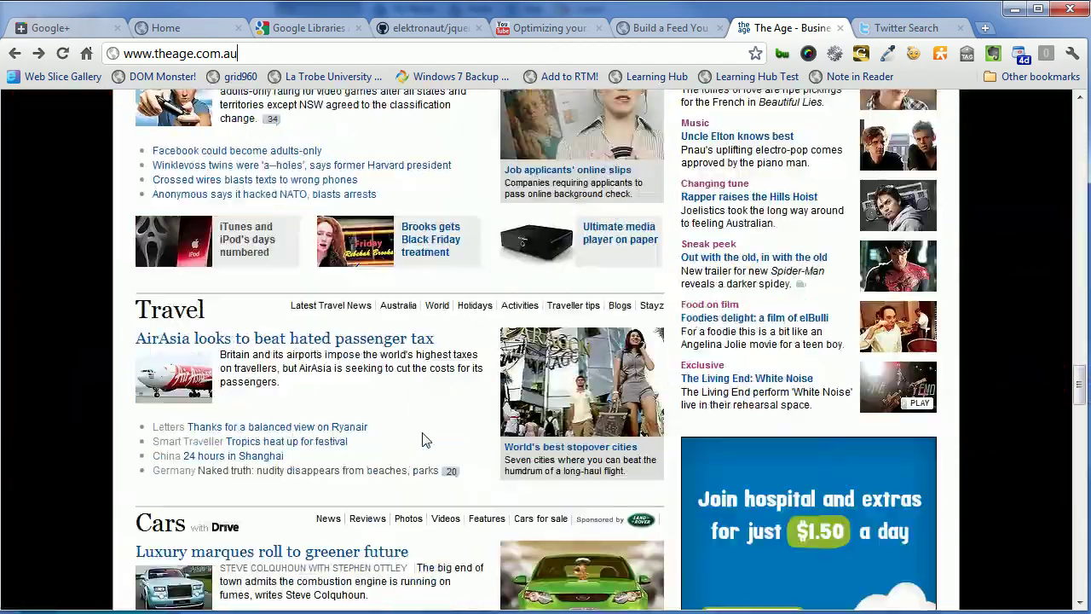
scroll(426, 438, "down", 10)
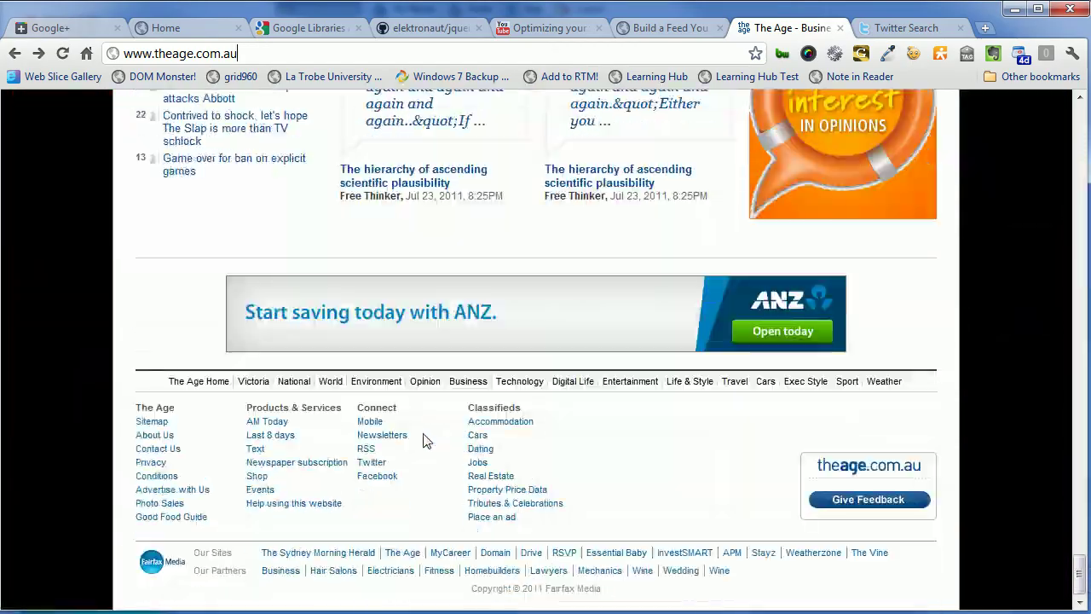
left_click(365, 452)
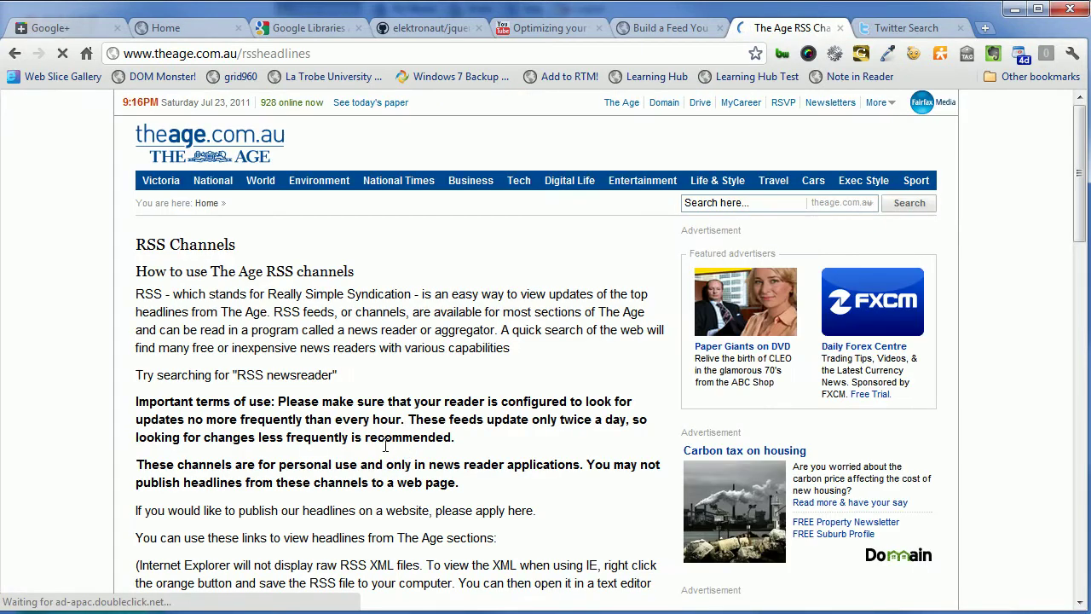
scroll(392, 452, "down", 10)
scroll(383, 447, "up", 5)
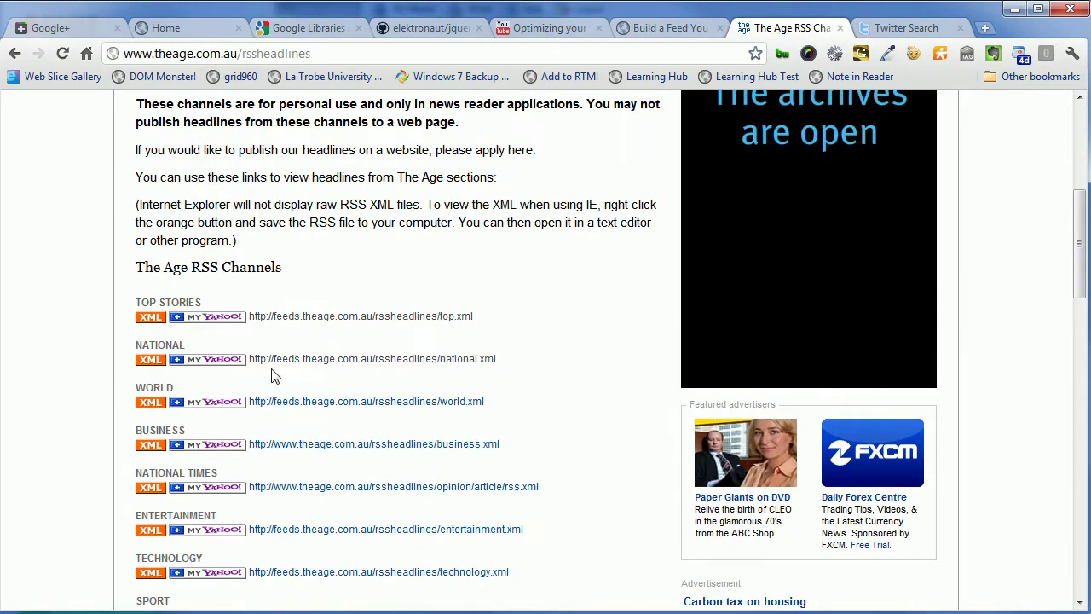
left_click(152, 363)
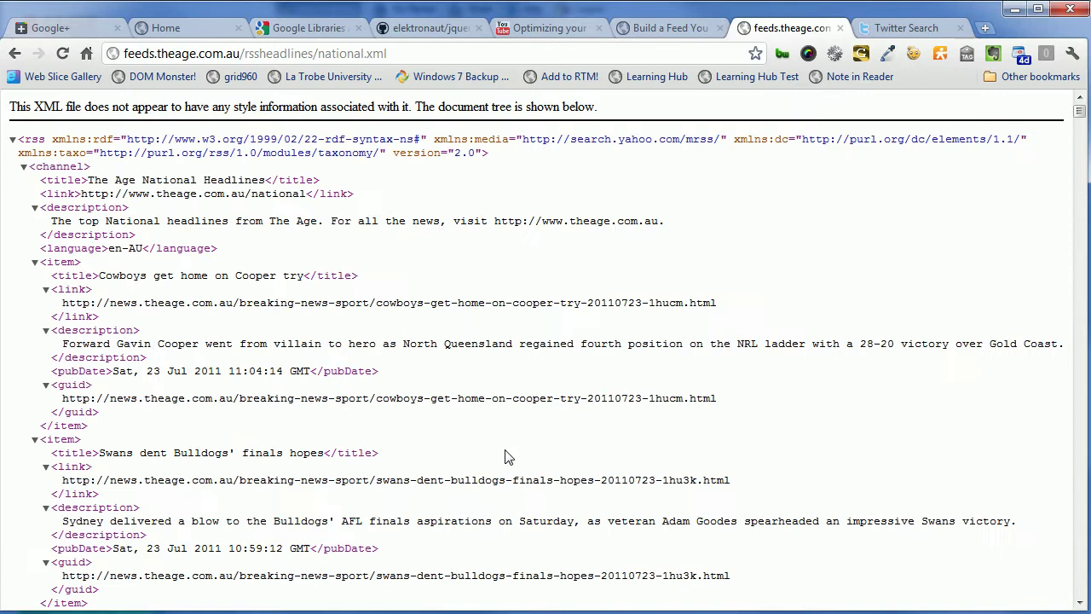
left_click(409, 53)
key("ctrl+c")
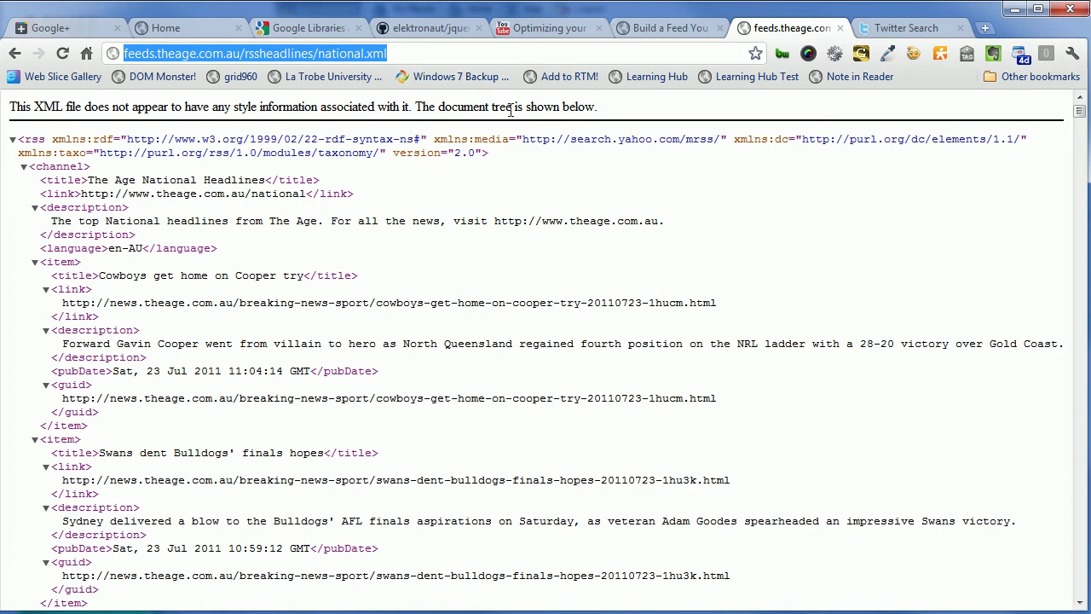
left_click(648, 28)
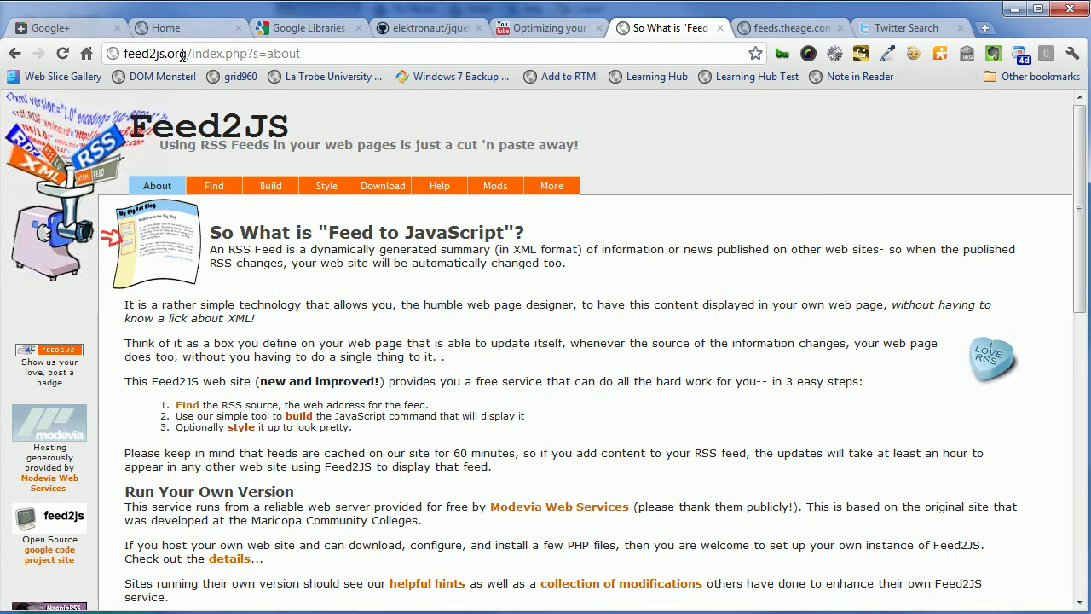
Paste The Age National feed address into the Feed2JS feed builder's URL field
scroll(433, 413, "down", 1)
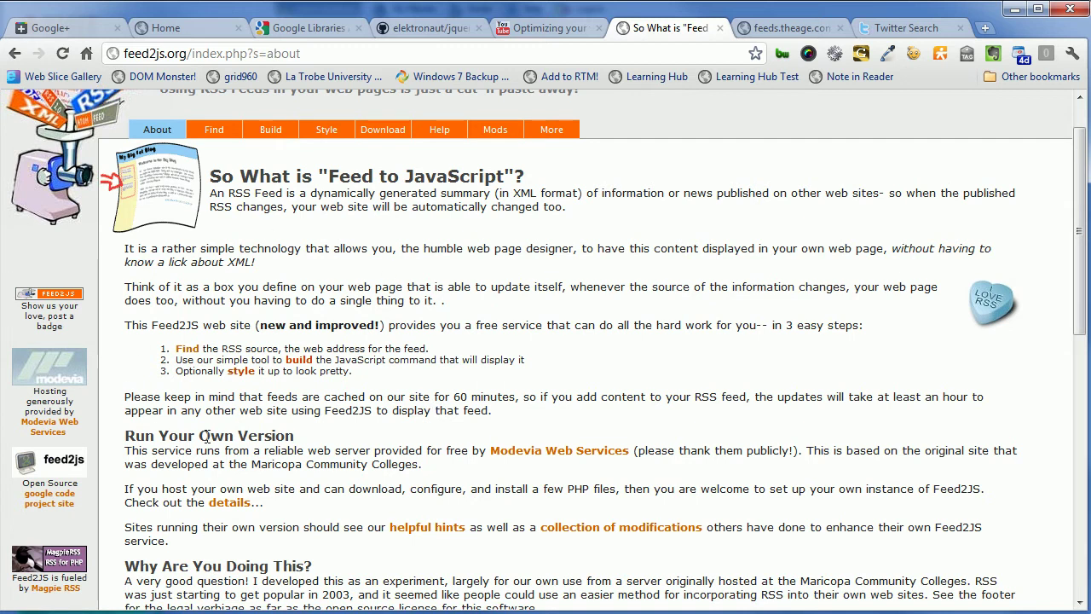
left_click(300, 365)
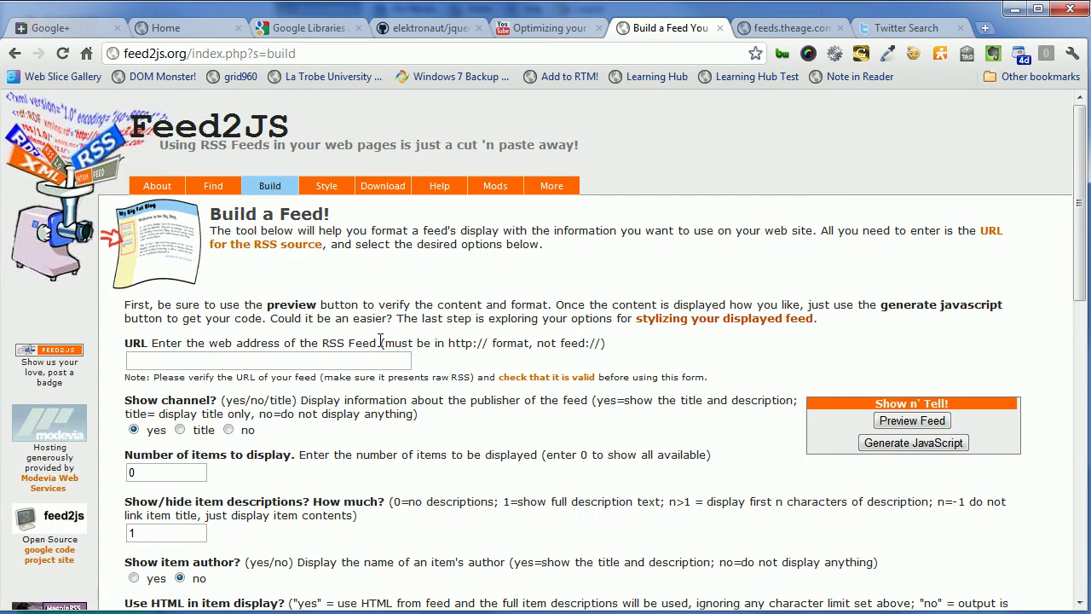
left_click(172, 358)
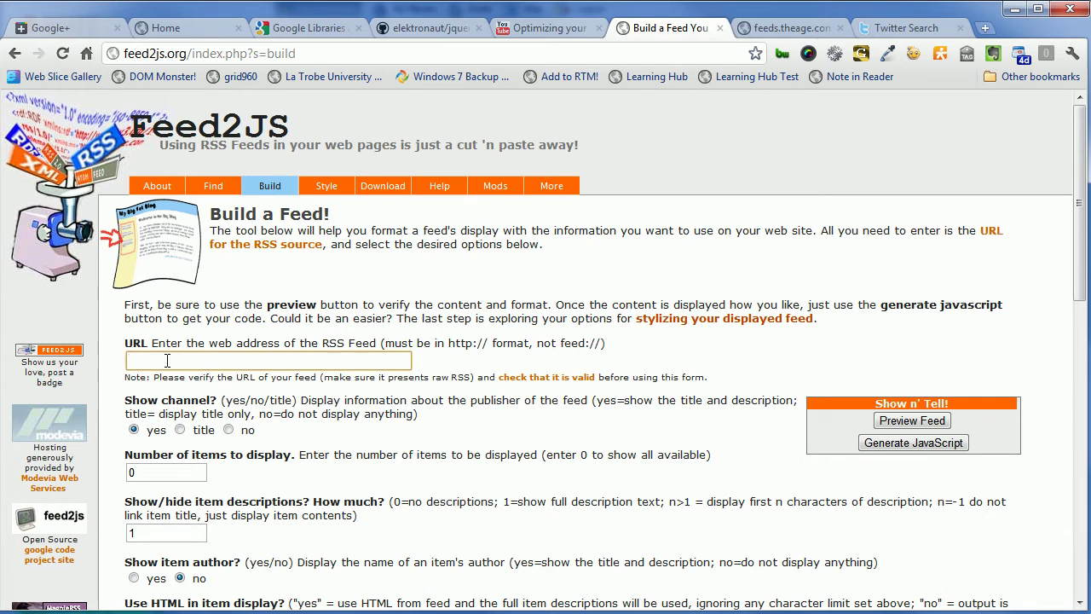
right_click(166, 361)
left_click(254, 454)
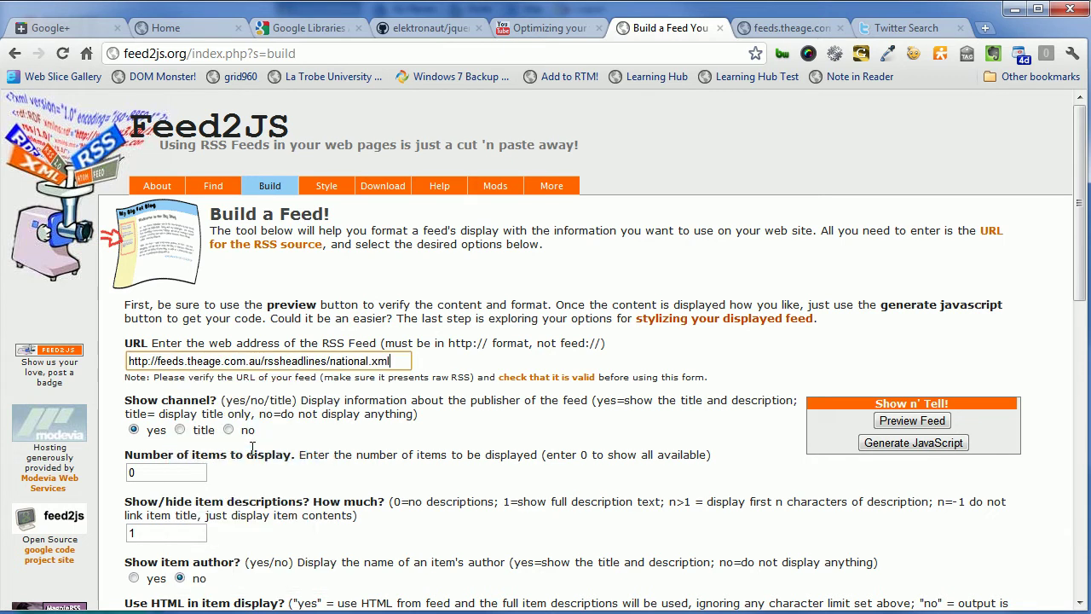
Preview the National feed's headlines and close the preview
left_click(913, 421)
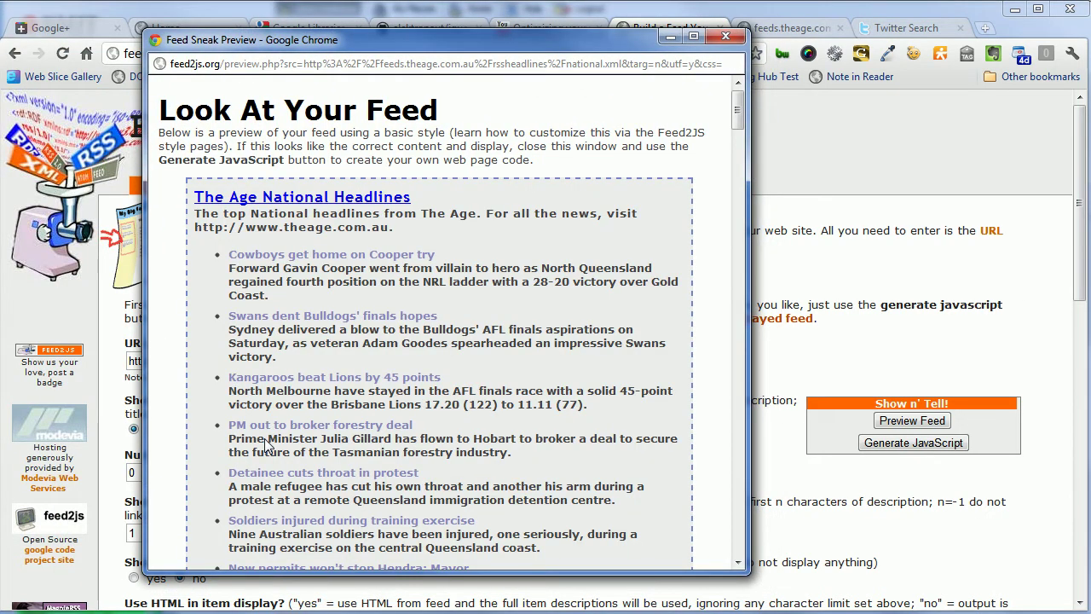
scroll(267, 443, "down", 5)
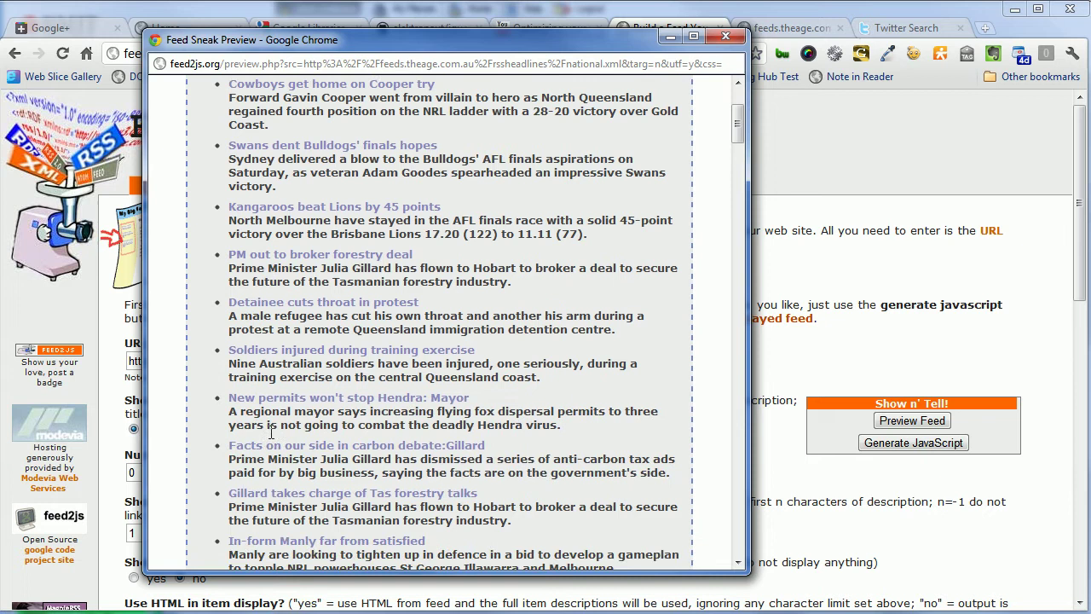
scroll(271, 433, "down", 8)
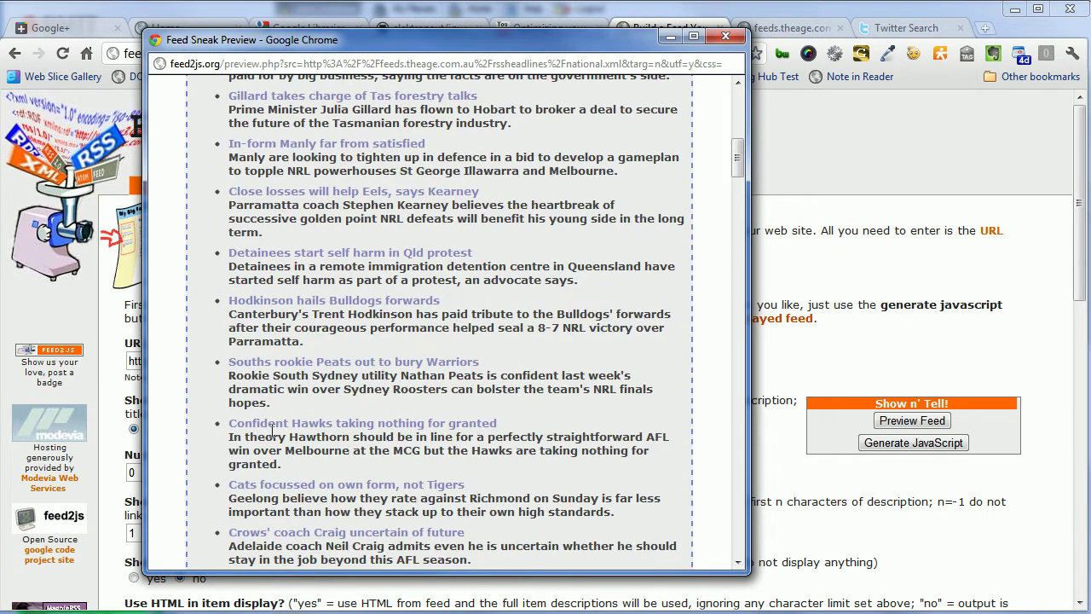
scroll(272, 431, "up", 13)
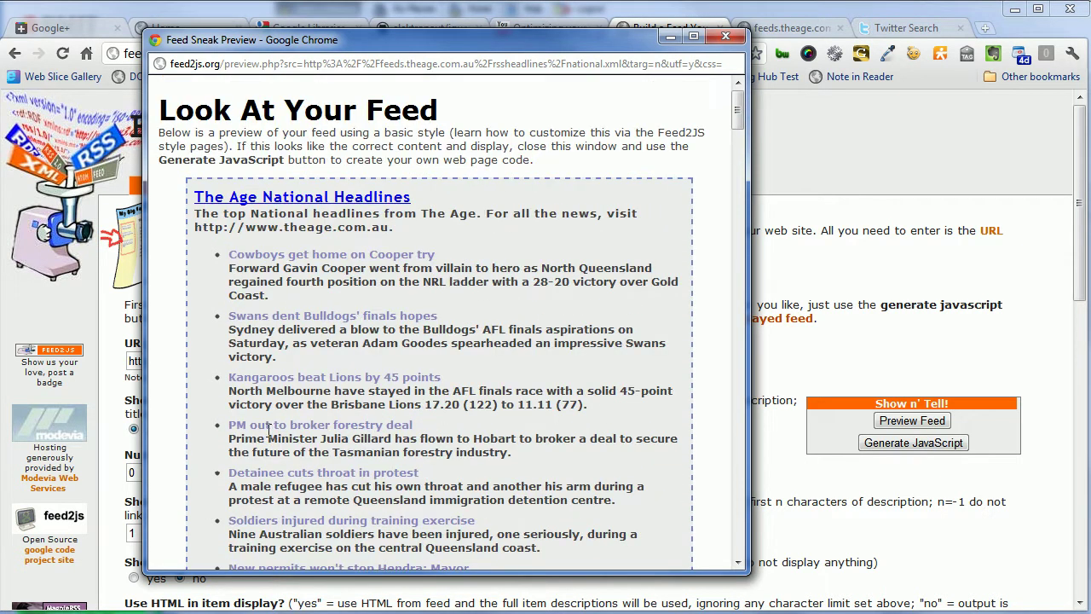
left_click(725, 40)
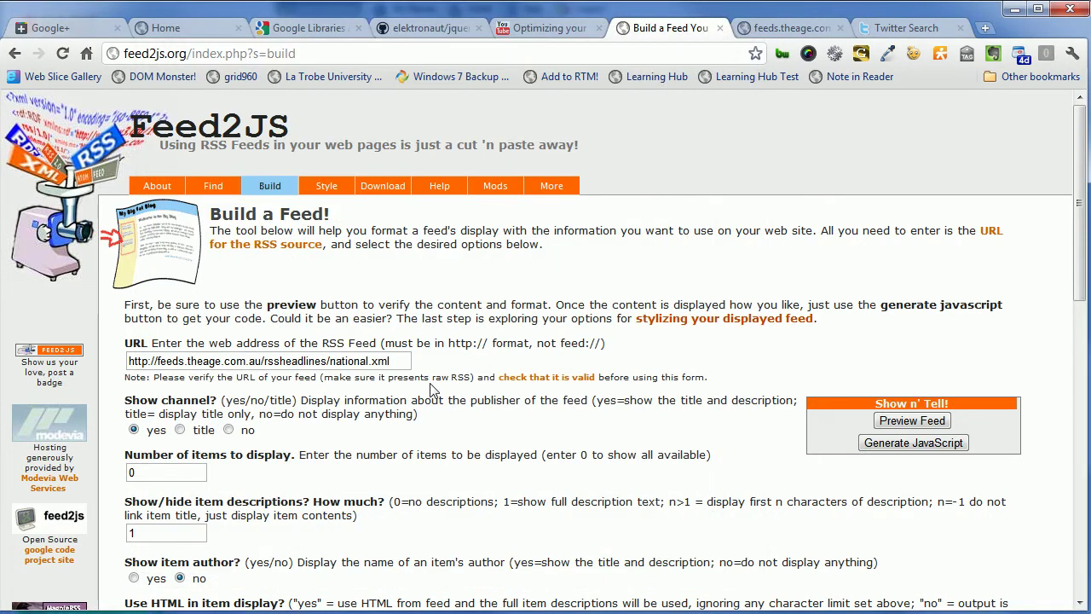
Generate the Feed2JS JavaScript for the National feed and copy all of it
left_click(913, 444)
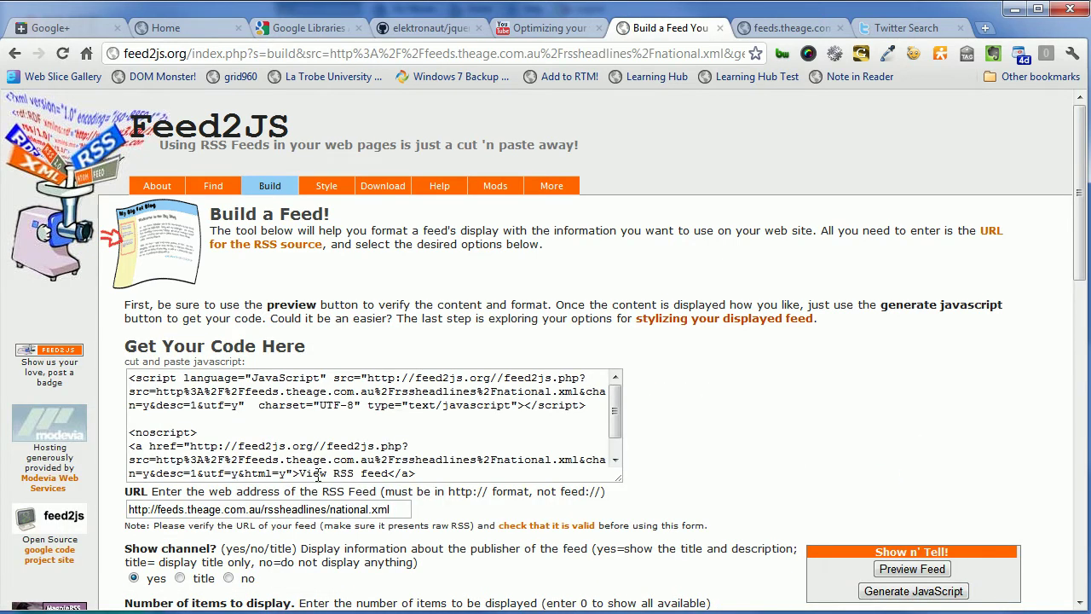
left_click_drag(621, 479, 624, 518)
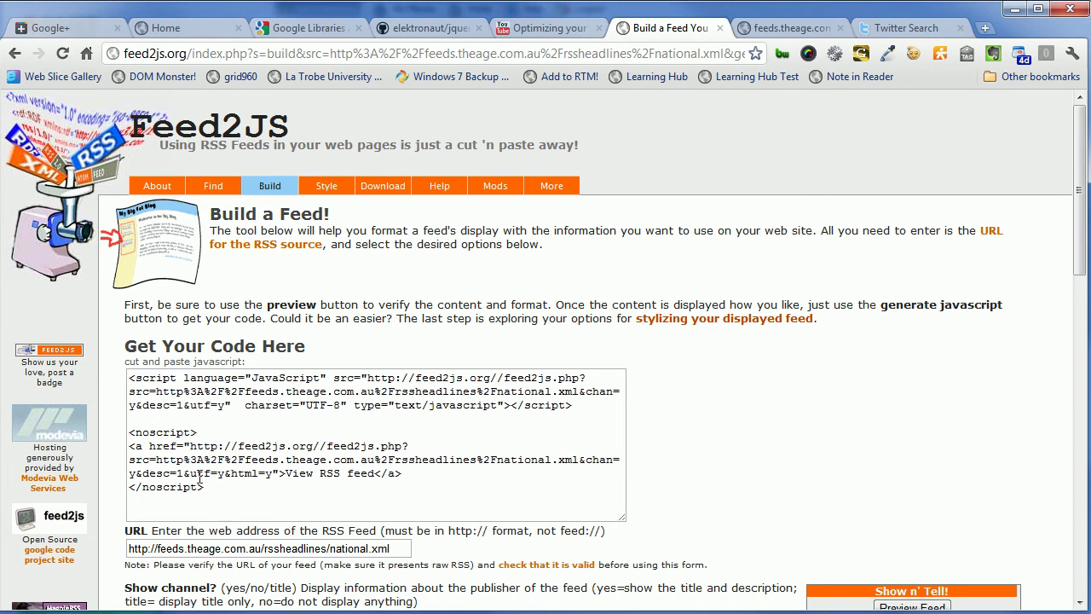
left_click_drag(215, 488, 119, 380)
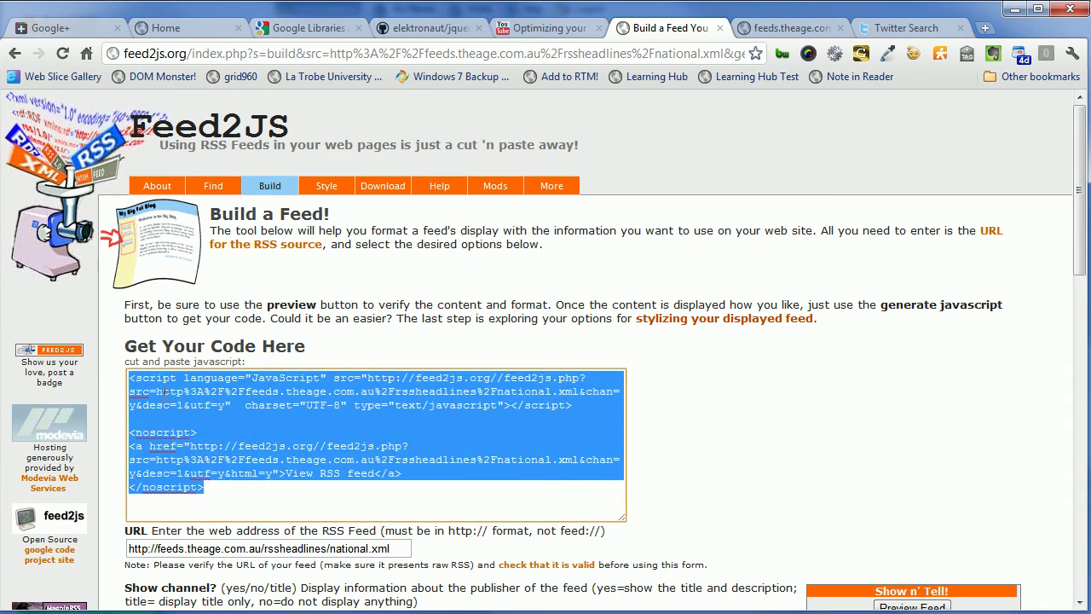
right_click(160, 379)
left_click(220, 455)
key("alt+Tab")
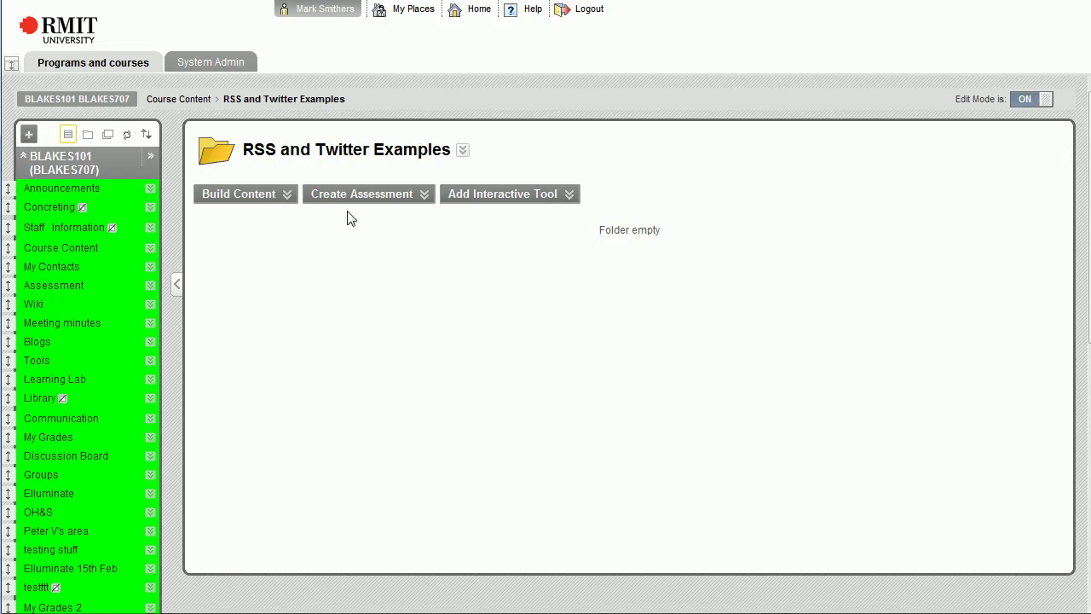
Create a new content item named 'The Age National Stories'
left_click(289, 197)
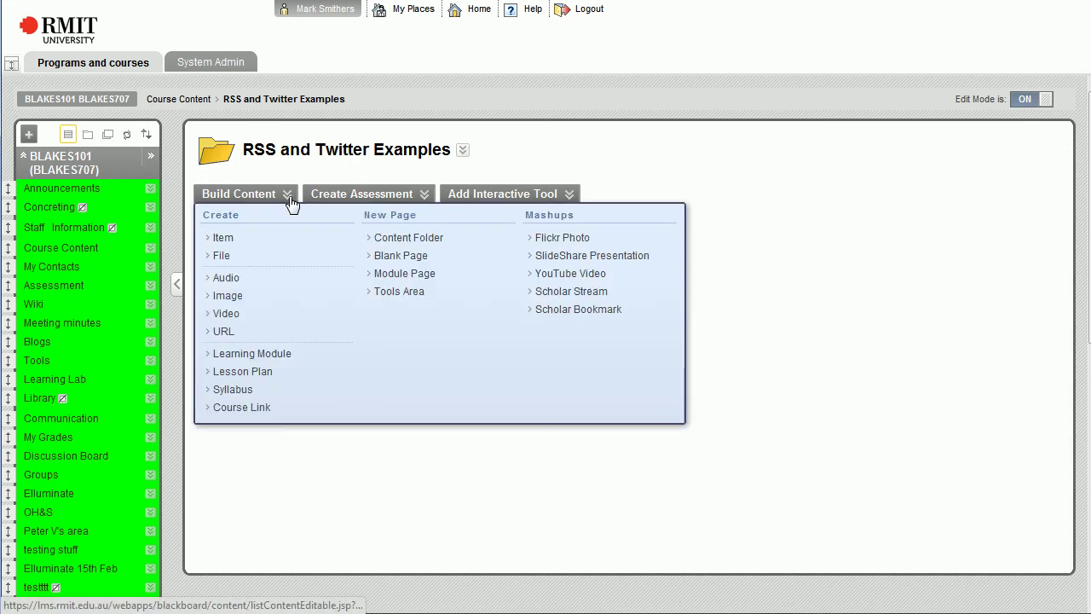
left_click(227, 240)
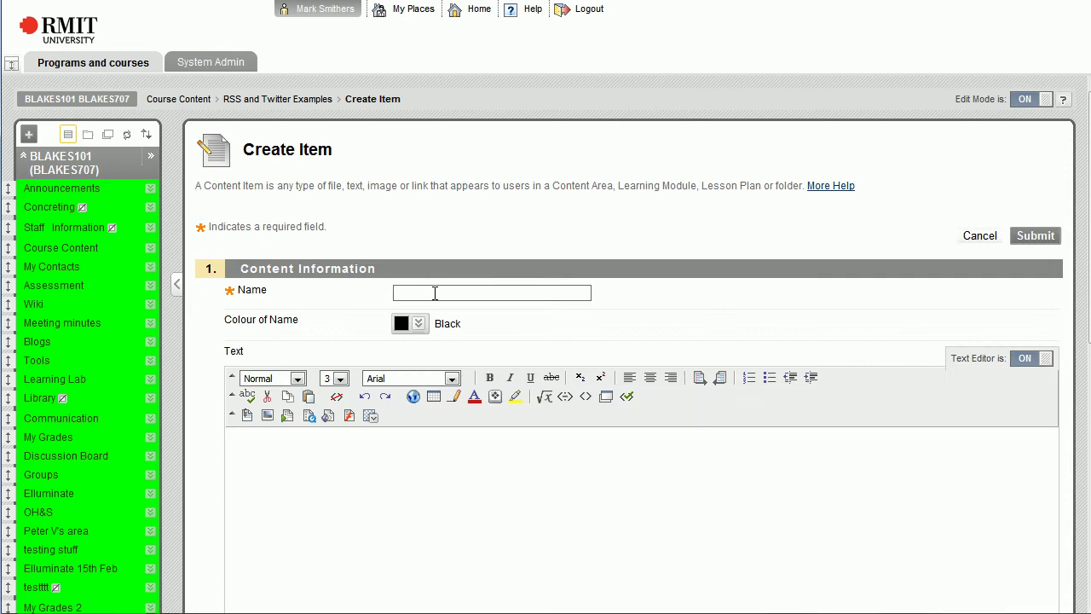
left_click(435, 293)
type("The Age")
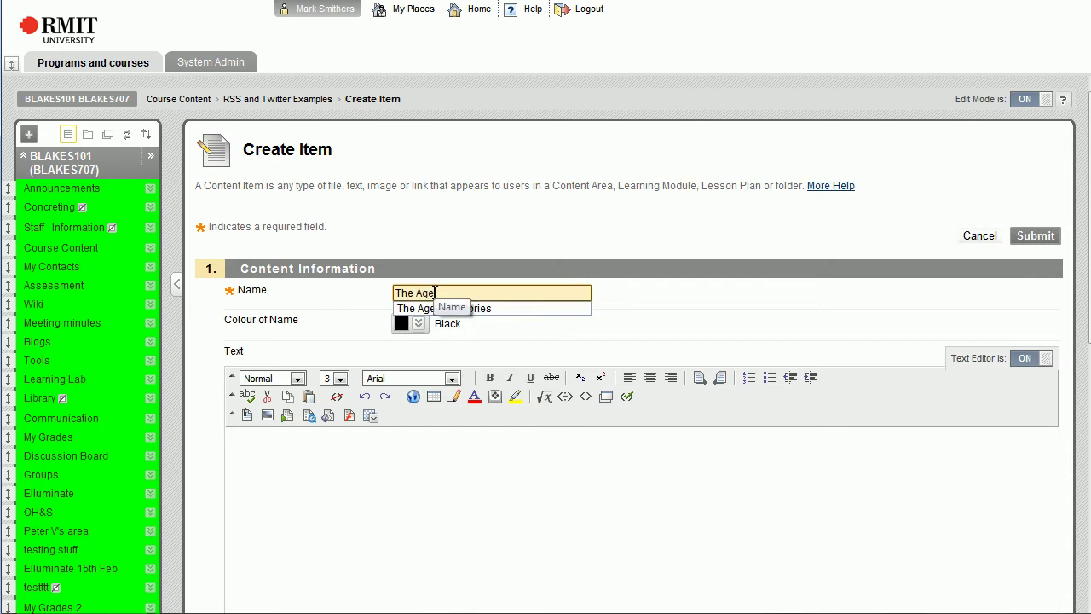
key("Down")
type("e")
key("Return")
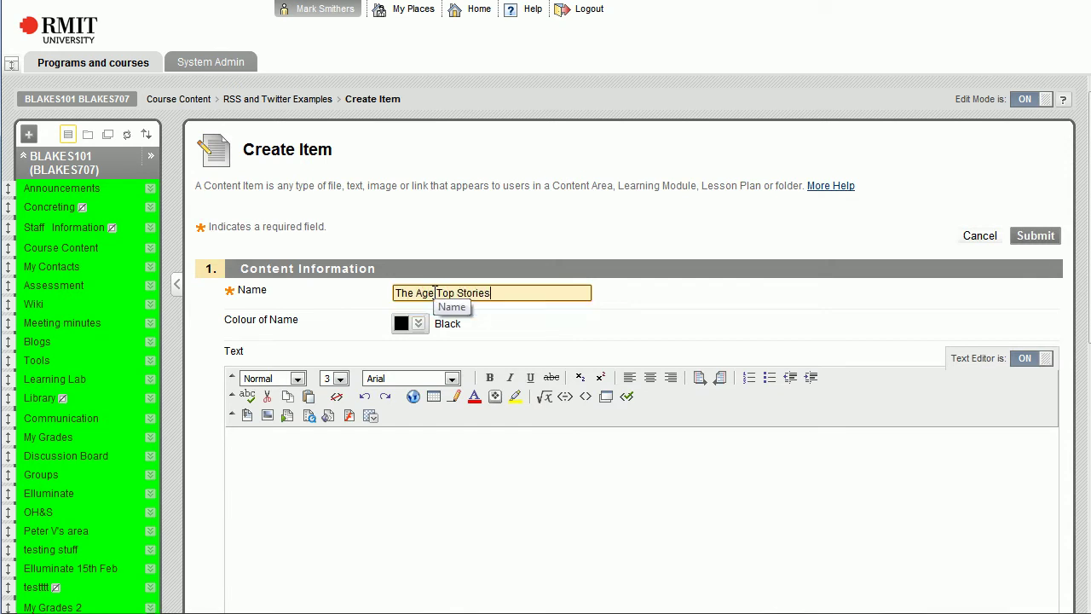
double_click(441, 293)
type("Ne")
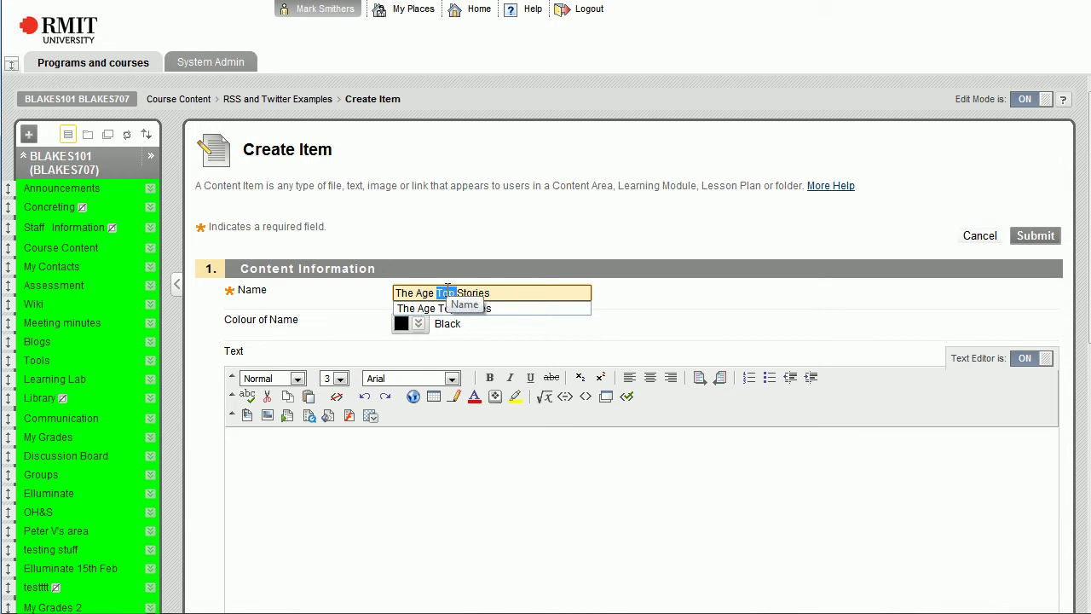
type("tional")
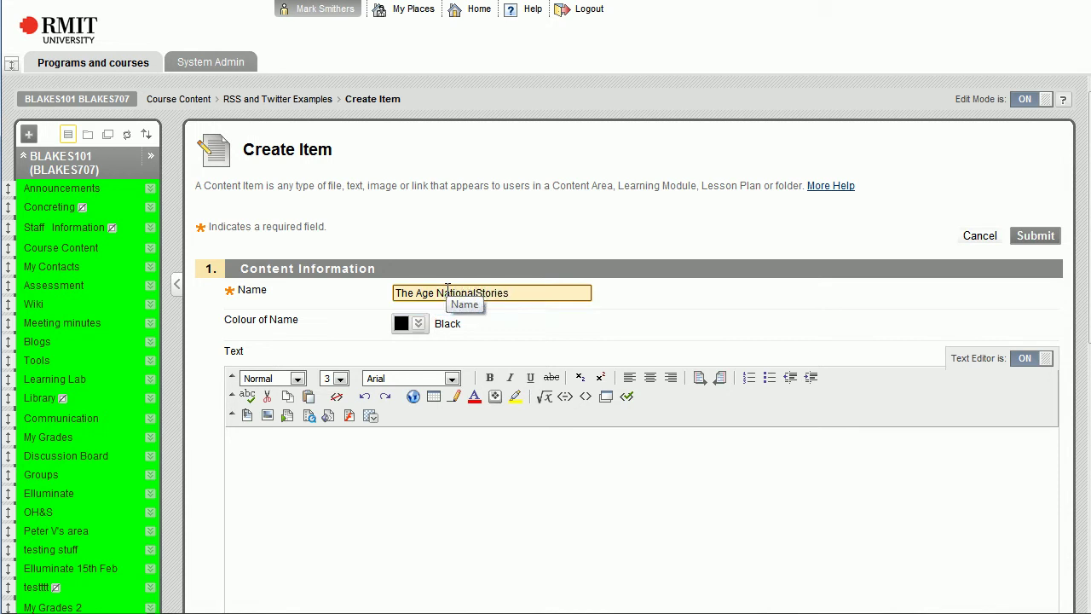
Paste the Feed2JS script into the item's HTML source and delete the leading &nbsp;
left_click(501, 558)
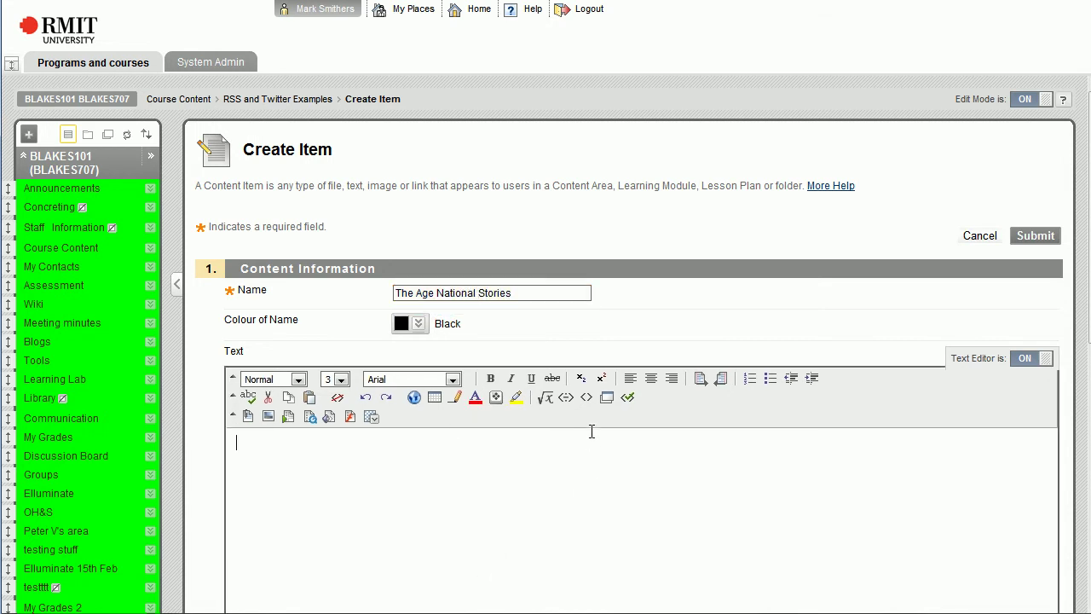
scroll(421, 482, "down", 1)
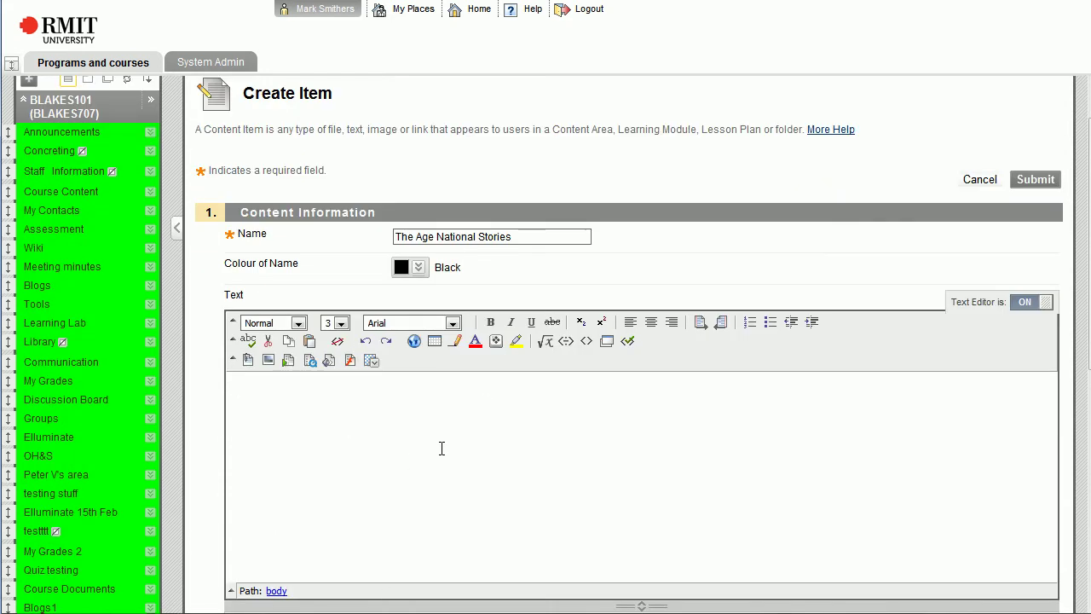
left_click(587, 340)
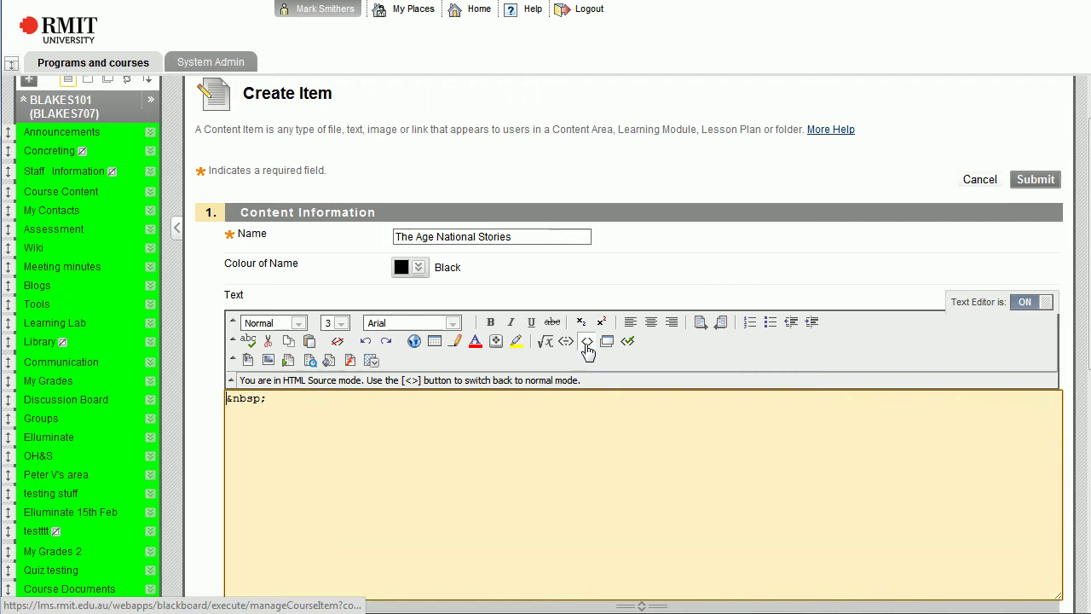
right_click(292, 404)
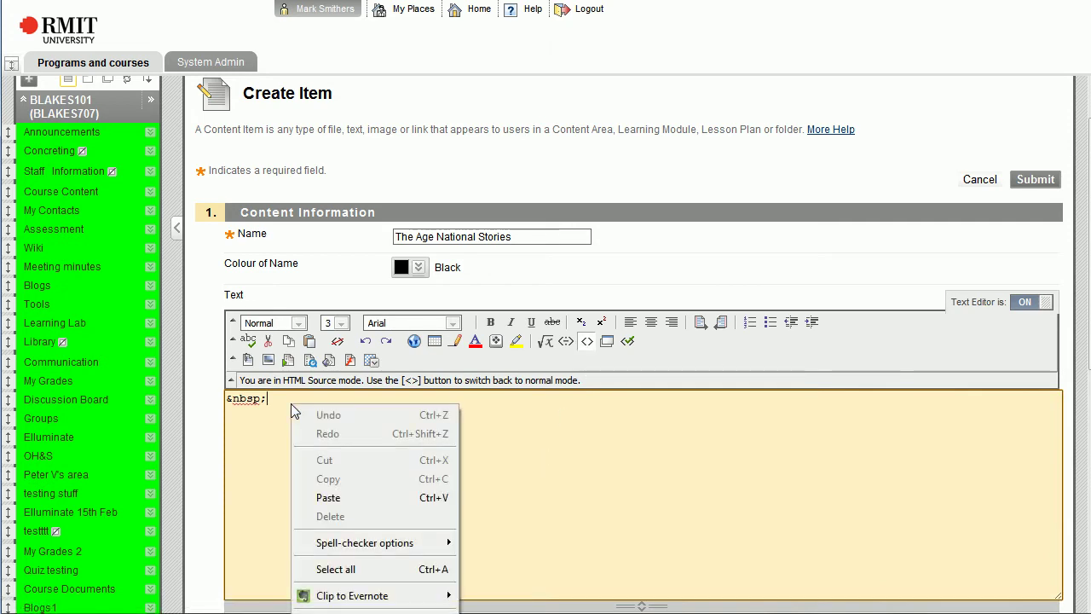
left_click(347, 498)
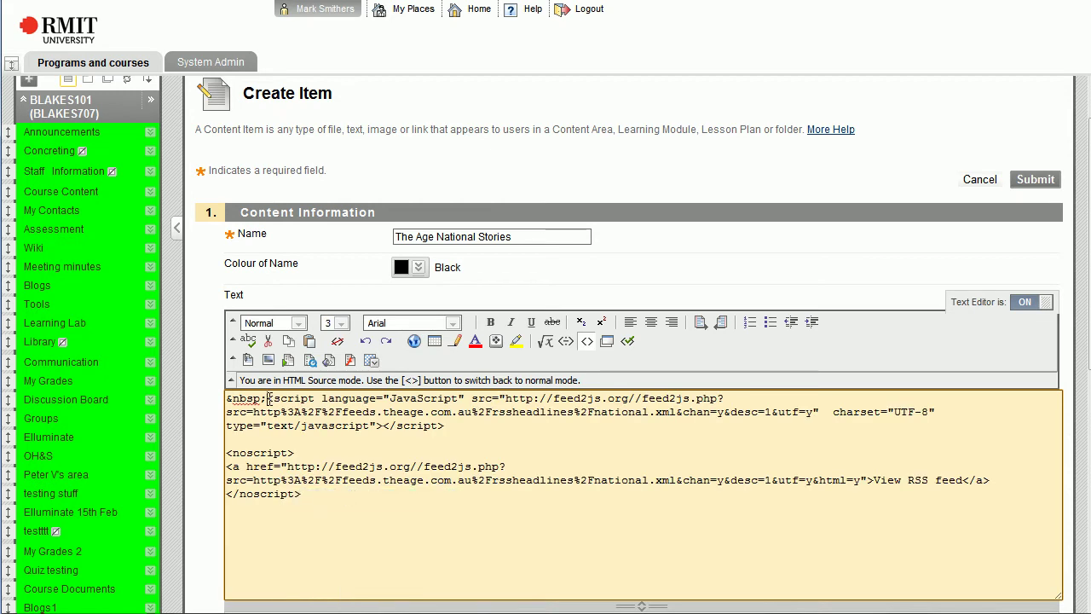
left_click_drag(268, 398, 186, 402)
key("Delete")
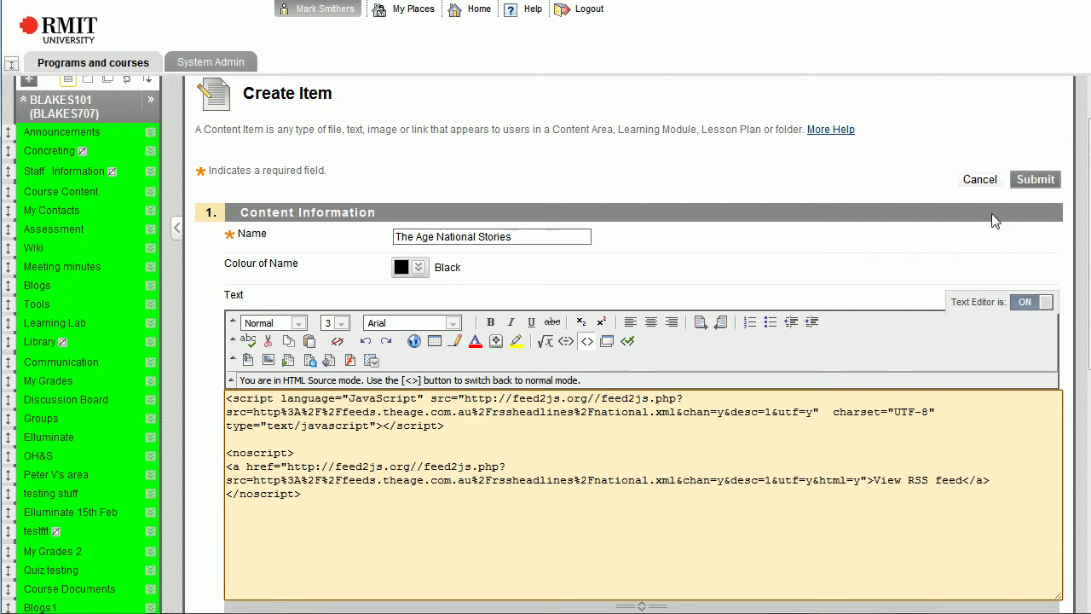
Submit The Age National Stories, turn edit mode off, and scroll through its headlines
left_click(1036, 179)
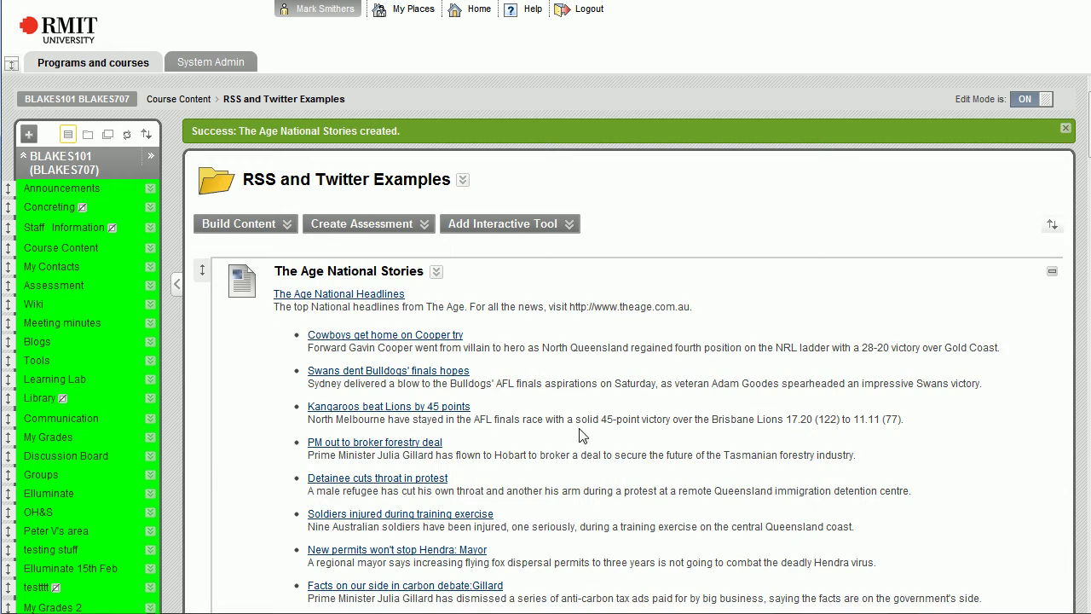
left_click(1030, 101)
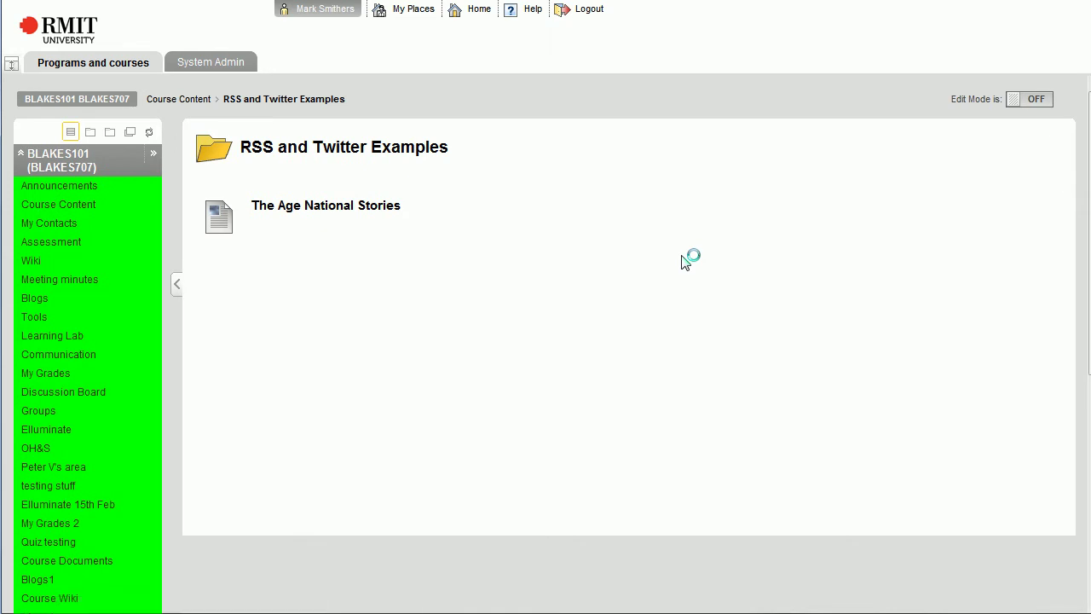
scroll(691, 257, "down", 5)
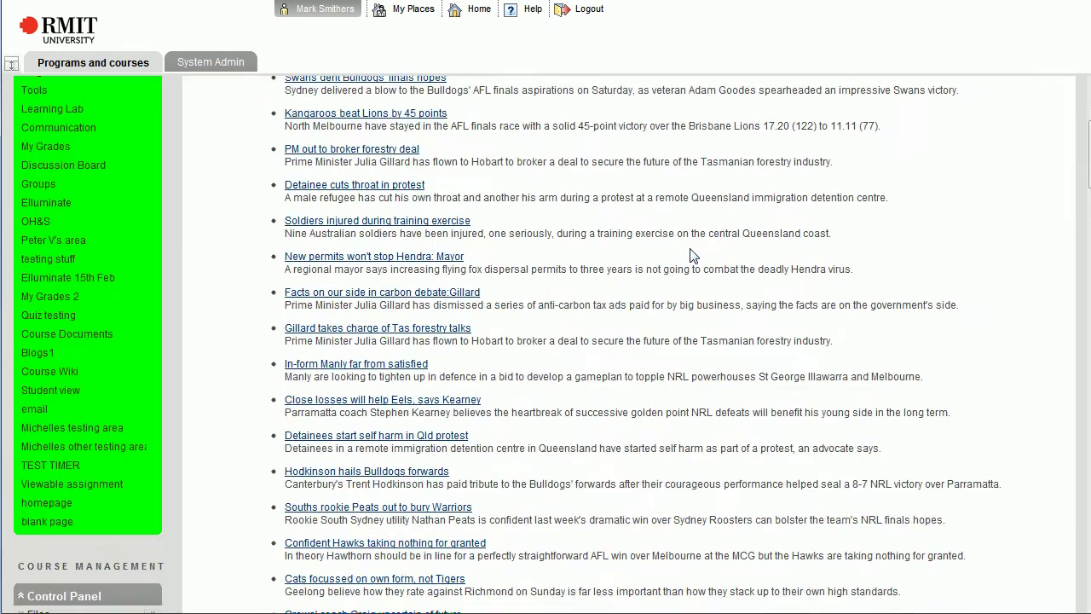
scroll(691, 256, "down", 20)
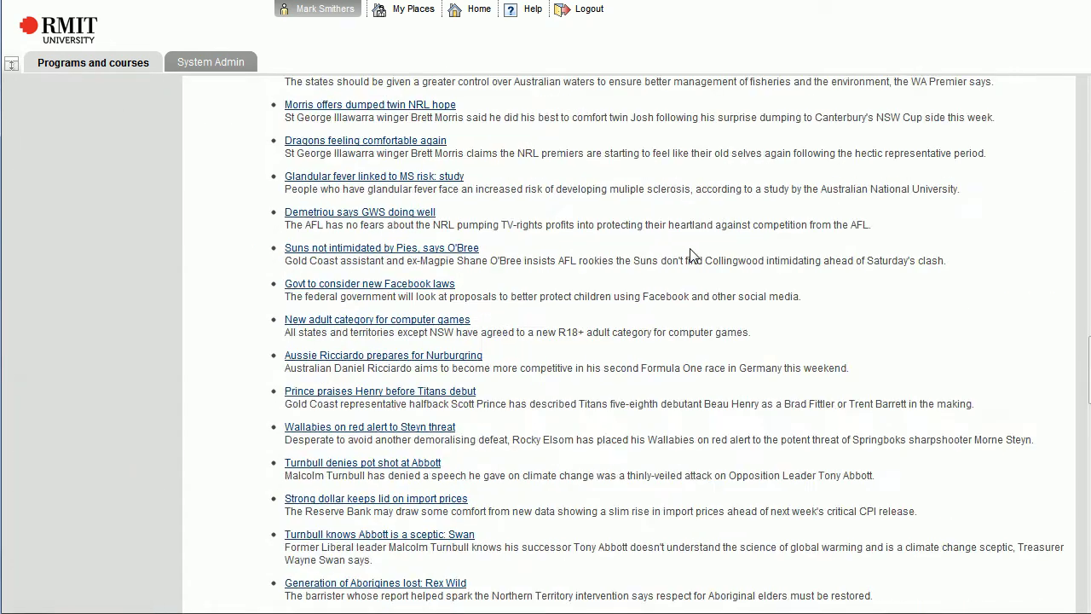
scroll(690, 256, "down", 6)
scroll(692, 256, "up", 10)
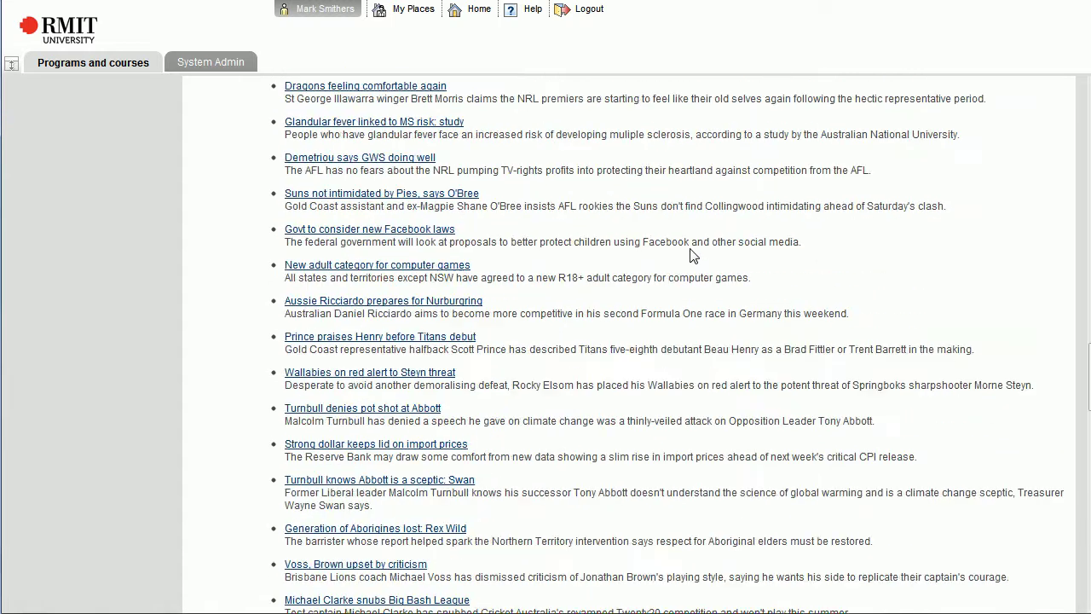
scroll(692, 256, "up", 15)
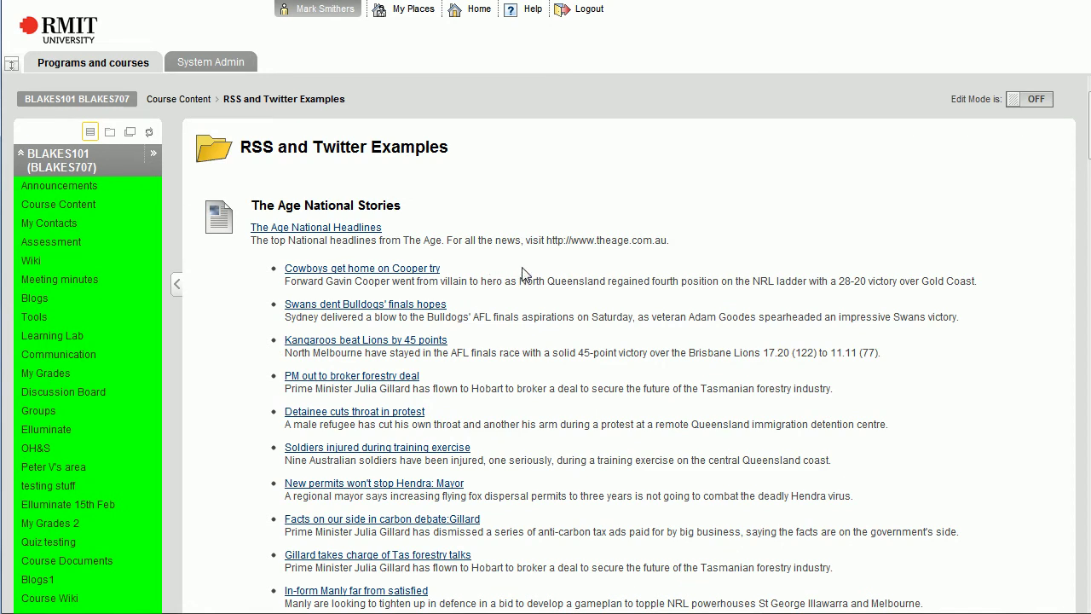
scroll(523, 273, "down", 2)
scroll(523, 274, "up", 2)
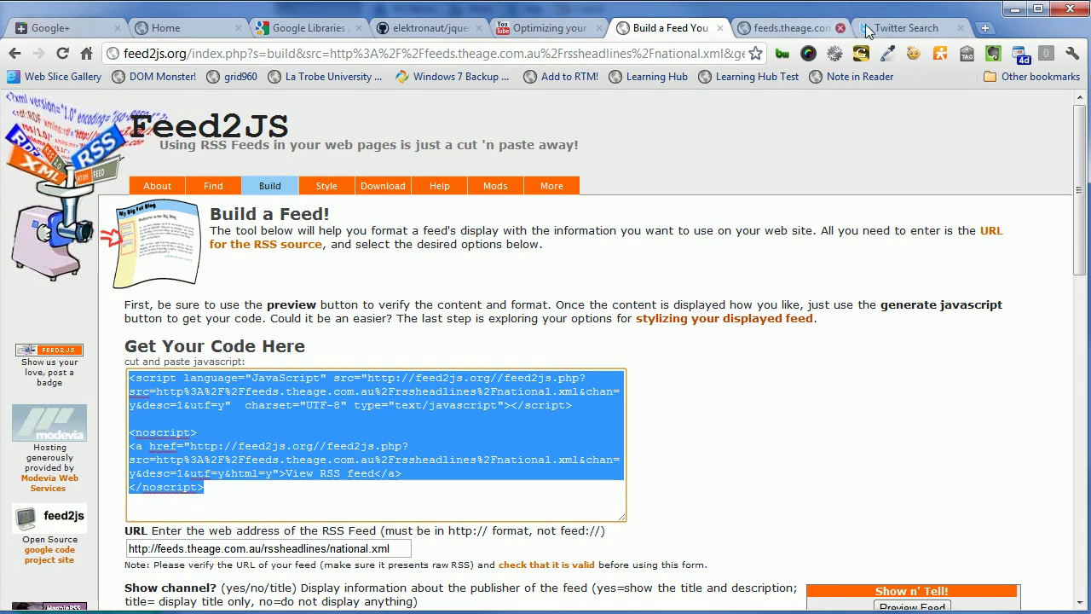
Search Twitter Search for 'banana'
left_click(887, 27)
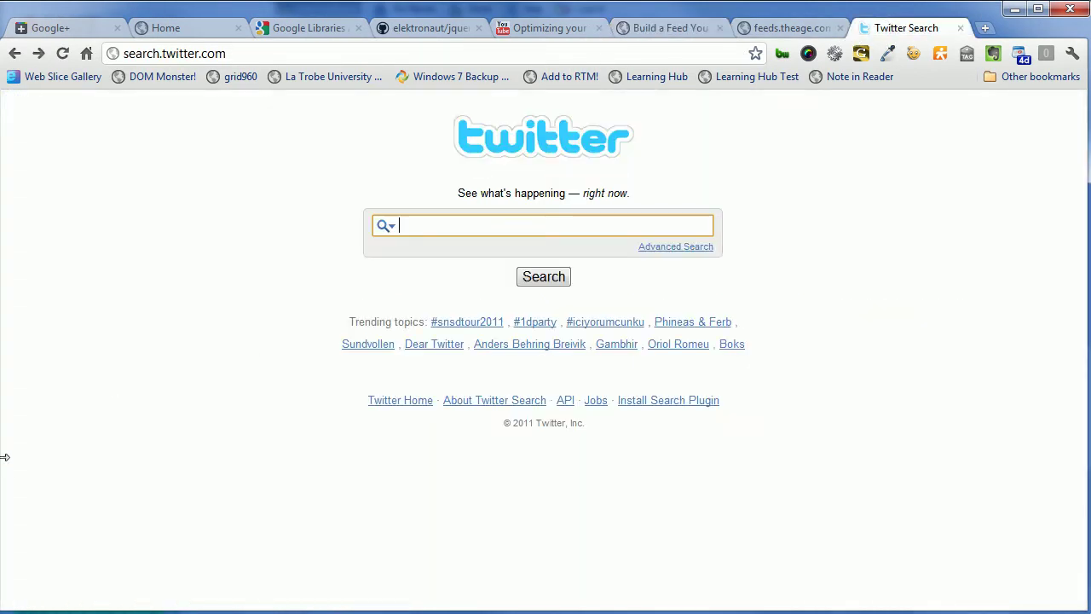
left_click(229, 54)
left_click(421, 225)
type("banana")
key("Return")
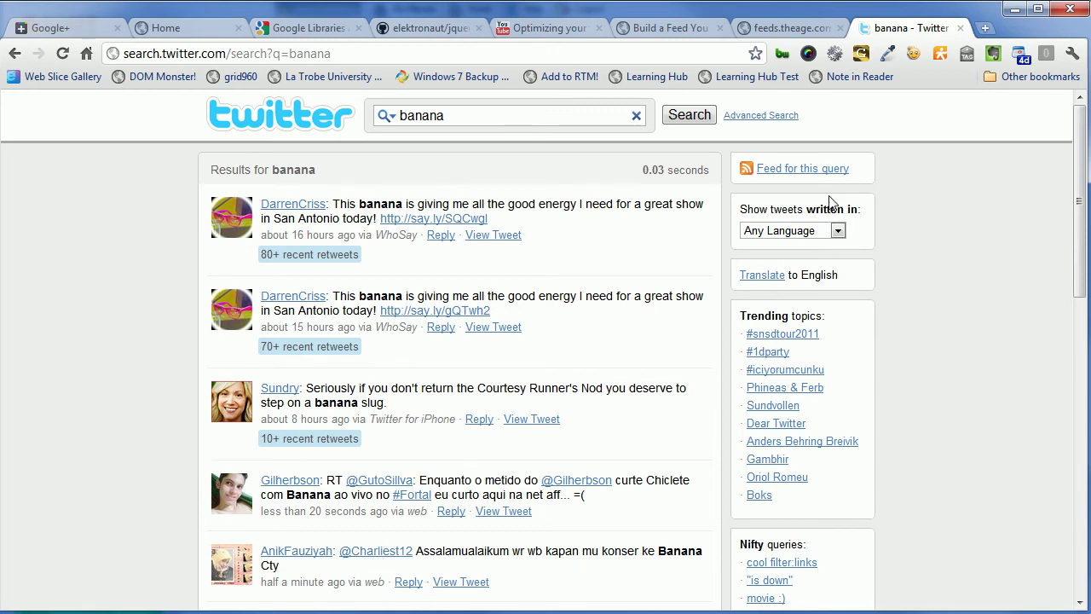
Open the banana query's feed and copy its web address
left_click(785, 170)
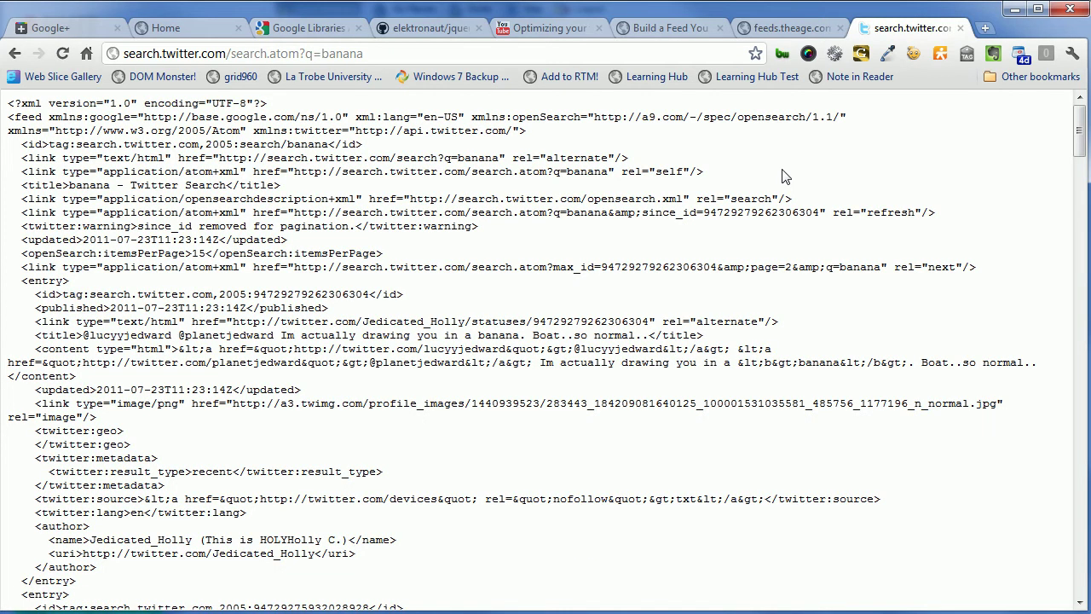
left_click(415, 53)
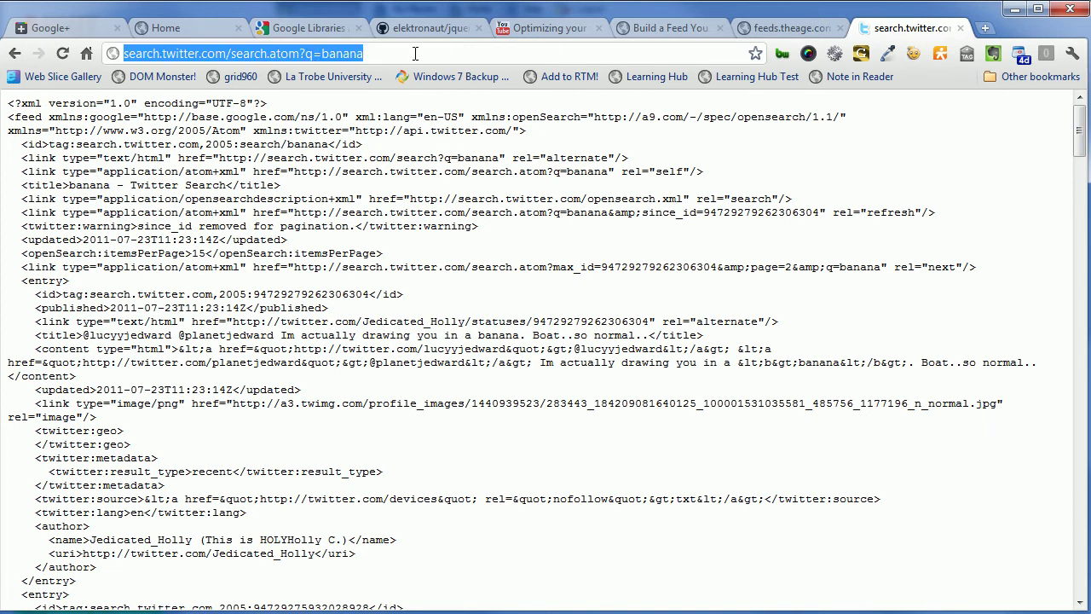
right_click(312, 54)
left_click(411, 118)
key("alt+Tab")
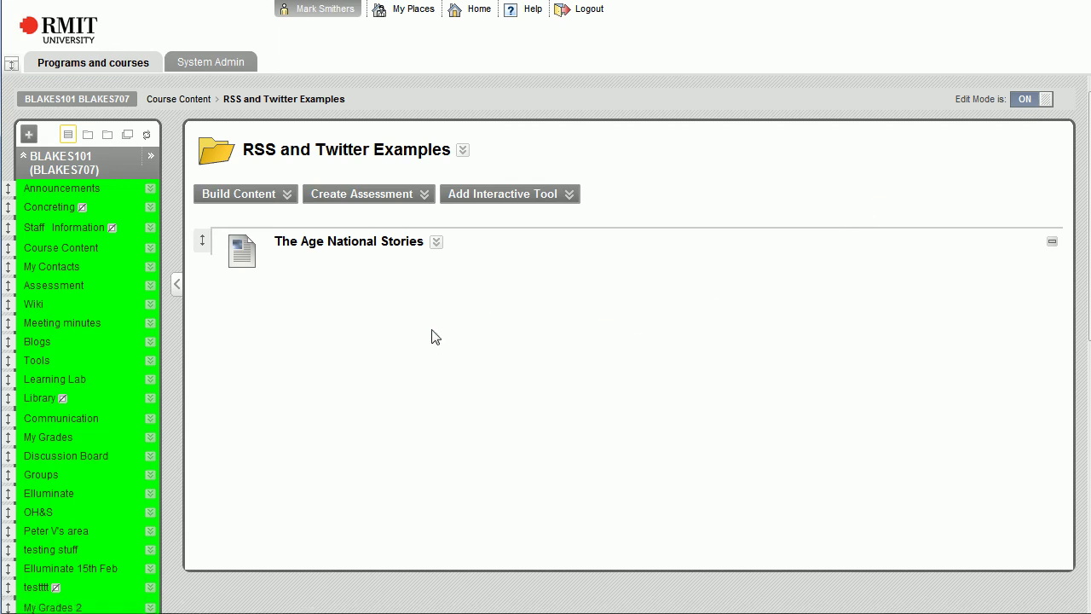
Start a new content item named 'Twitter - Banana Search'
scroll(533, 274, "down", 3)
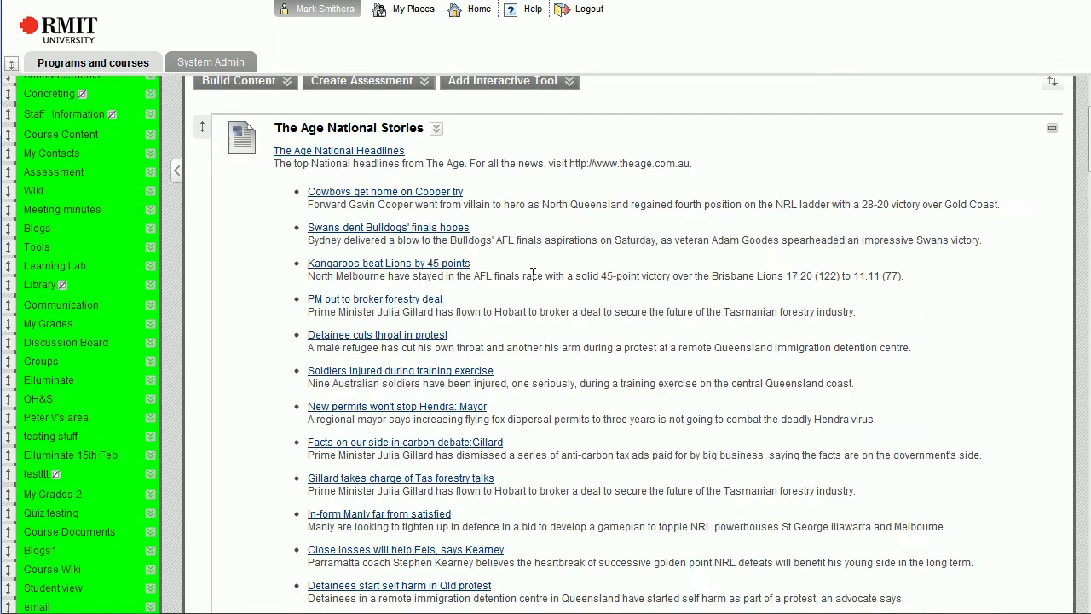
scroll(495, 260, "up", 3)
left_click(286, 194)
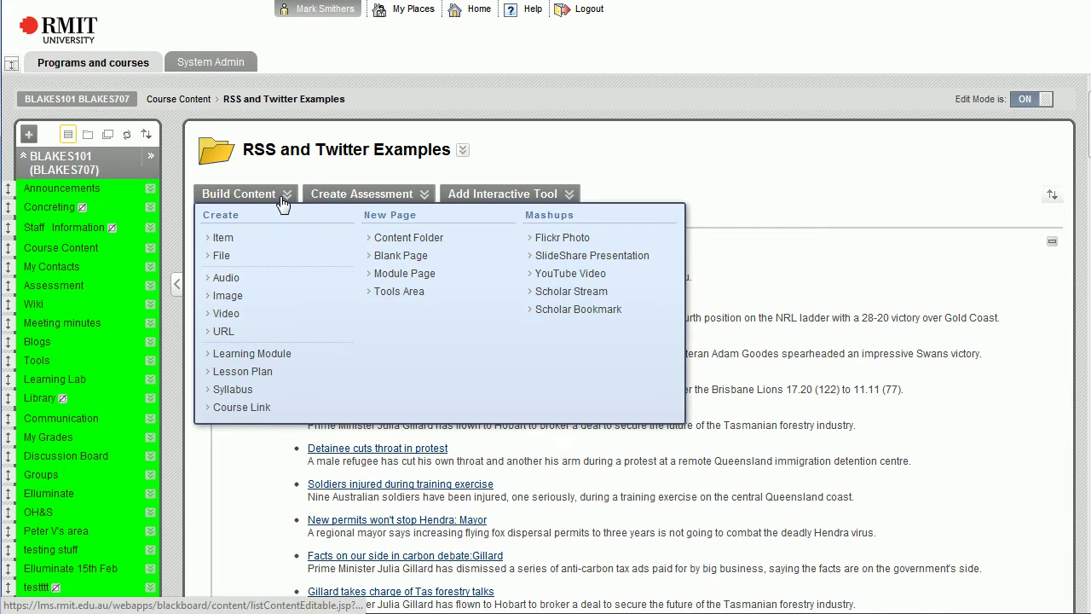
left_click(230, 242)
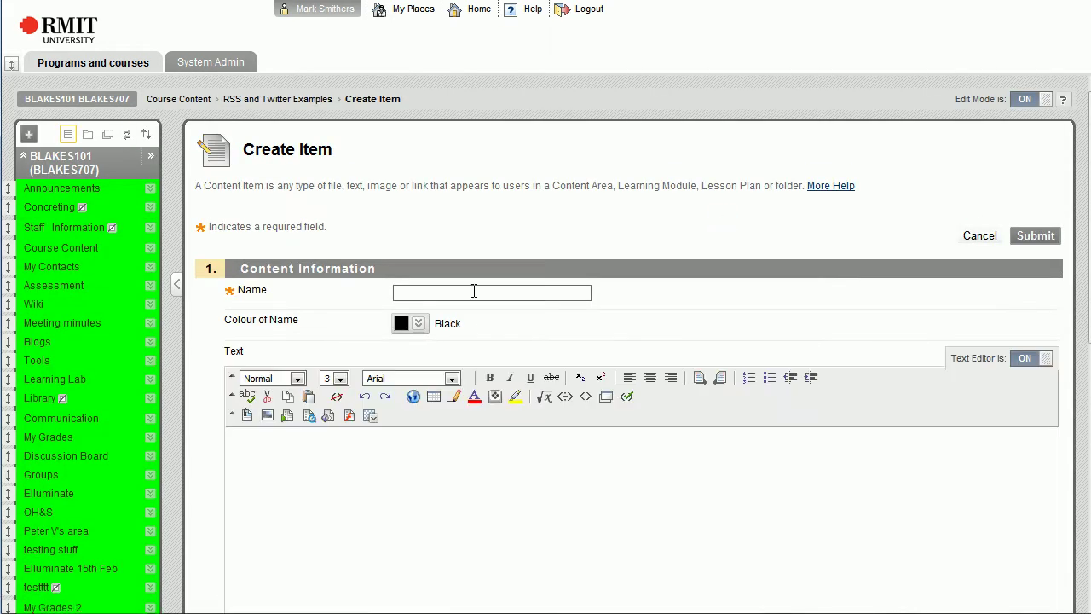
left_click(474, 292)
type("Twitter - Banan")
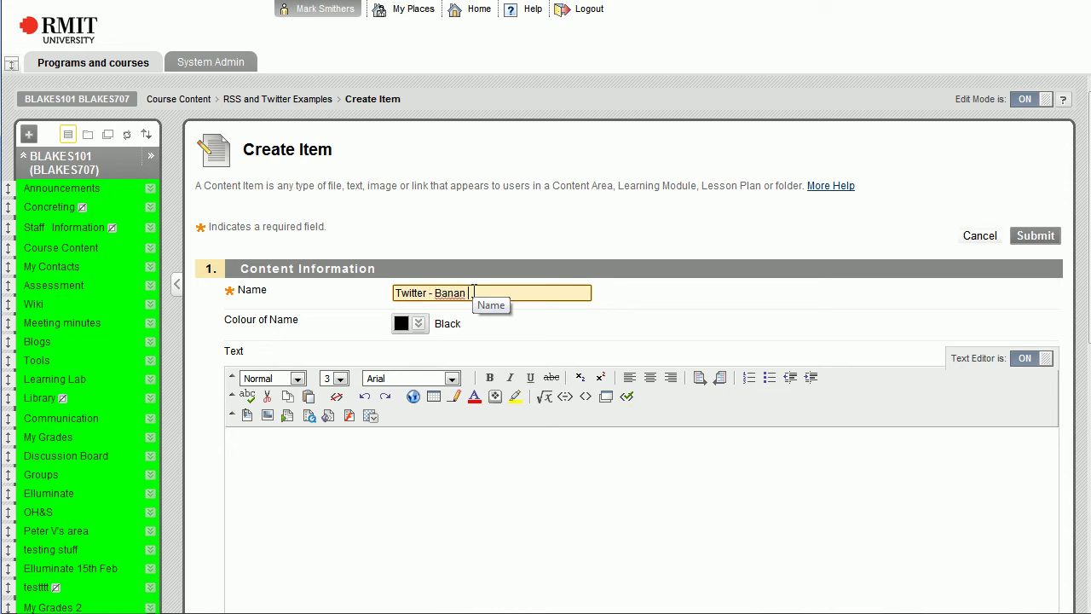
type("a Search")
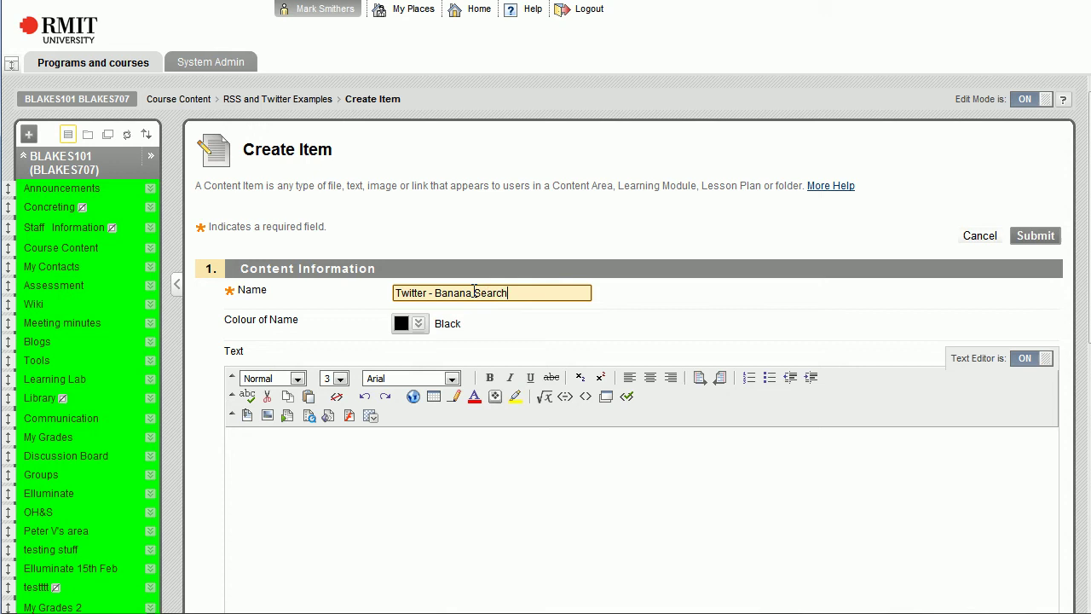
scroll(458, 363, "down", 3)
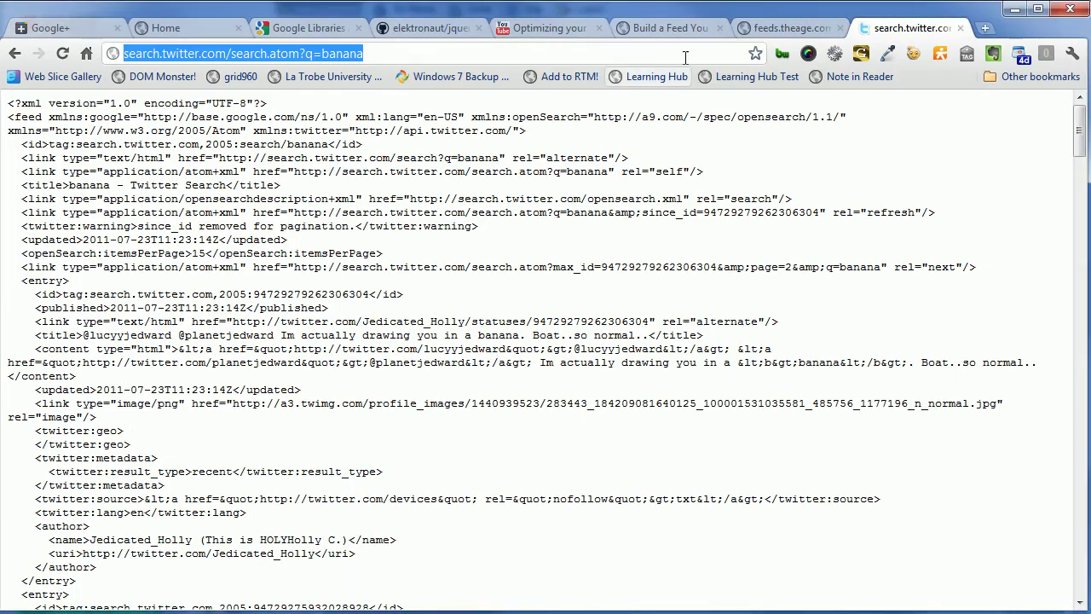
Replace the Feed2JS feed URL with the Twitter banana search feed address
left_click(684, 25)
left_click(345, 291)
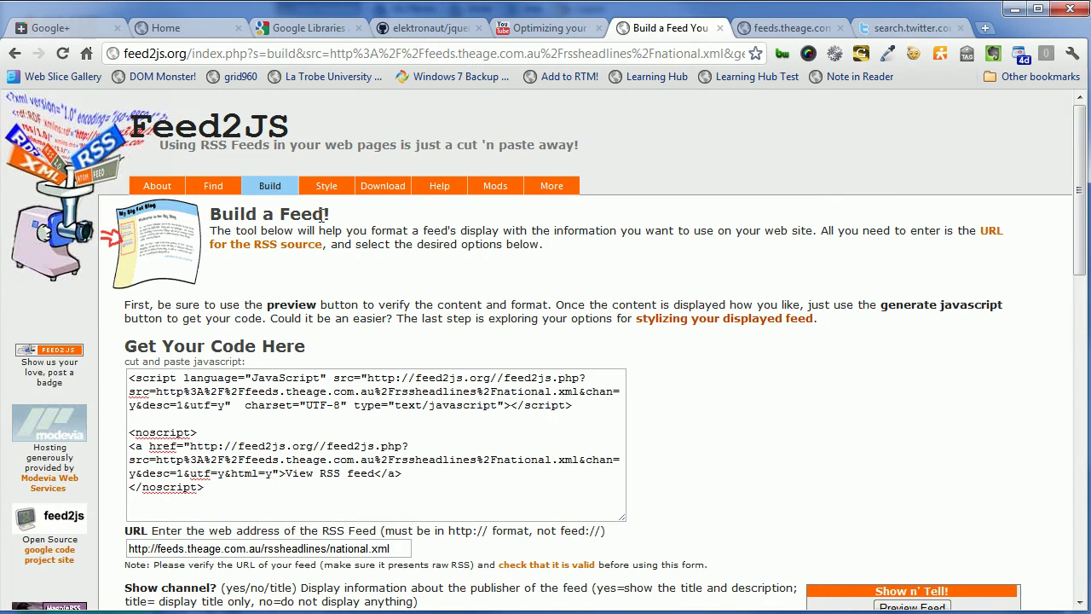
scroll(292, 324, "down", 3)
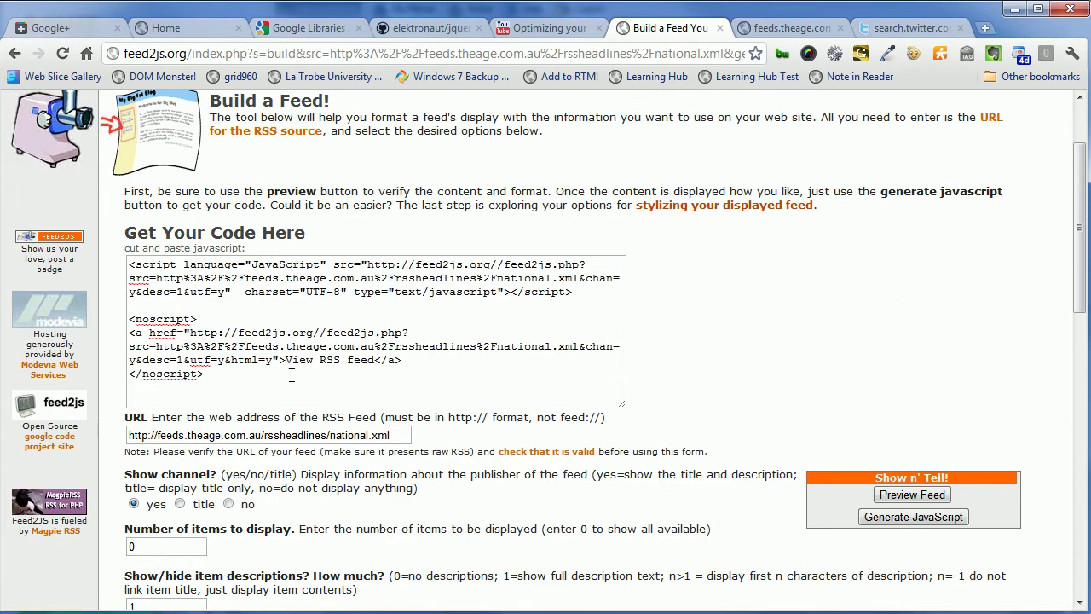
left_click_drag(390, 435, 108, 452)
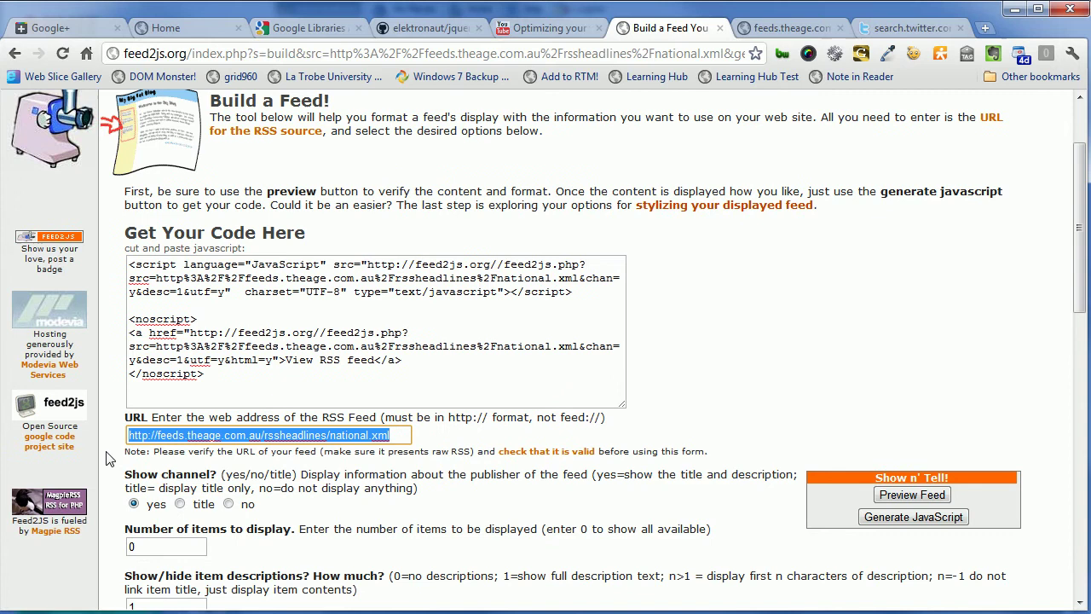
right_click(190, 440)
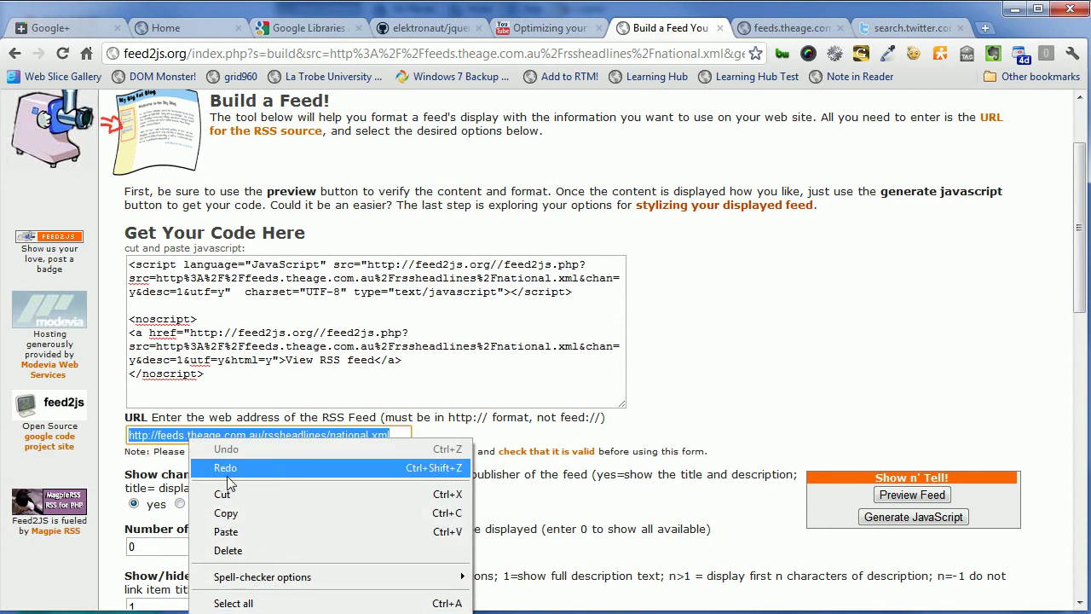
left_click(268, 534)
left_click(207, 475)
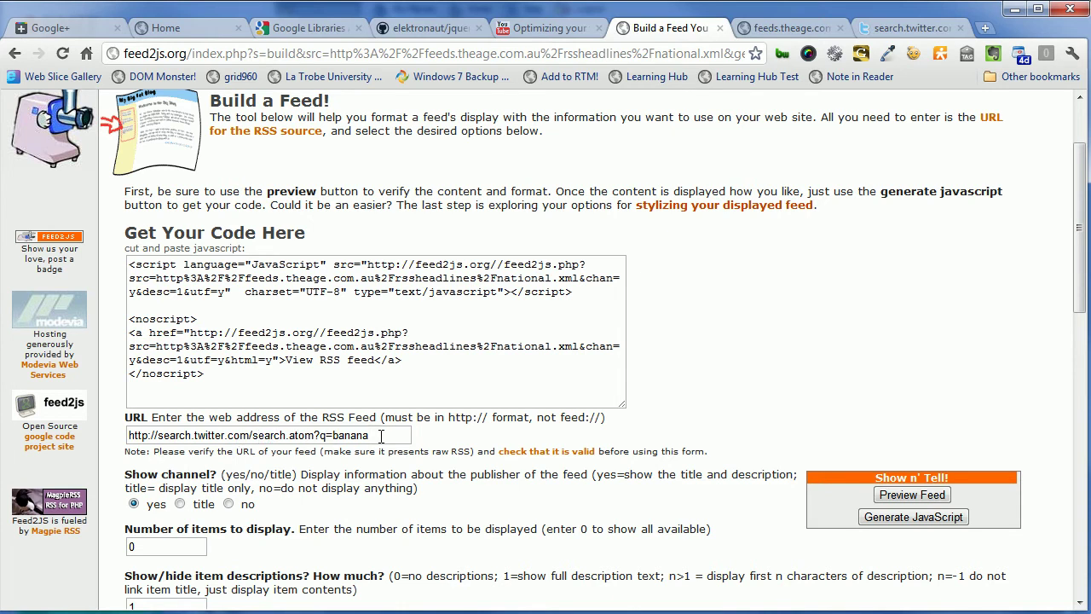
Preview the banana search tweets and close the preview
left_click(933, 498)
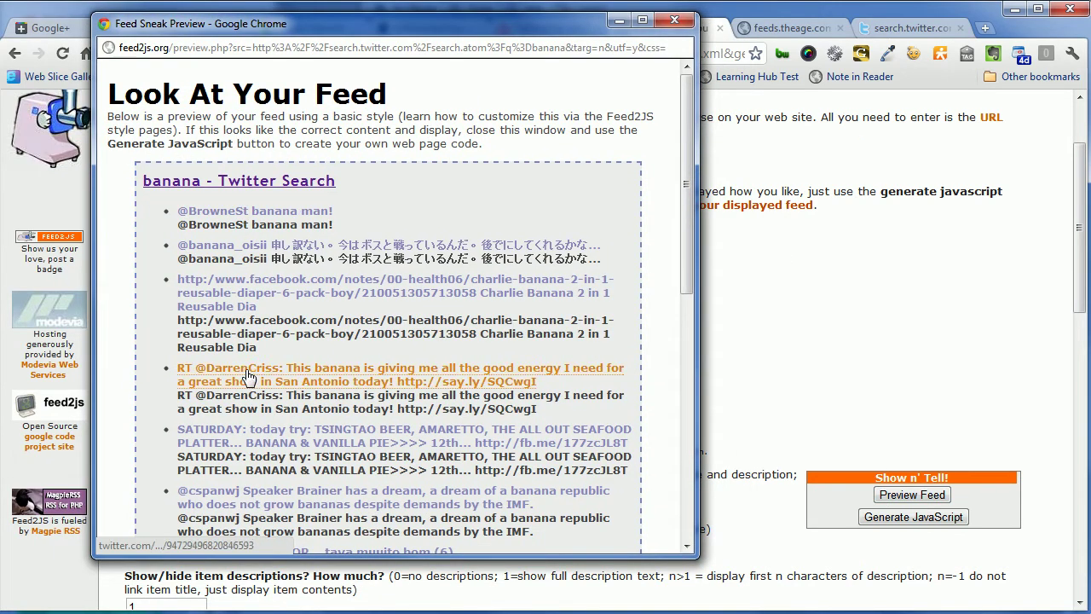
scroll(290, 375, "down", 3)
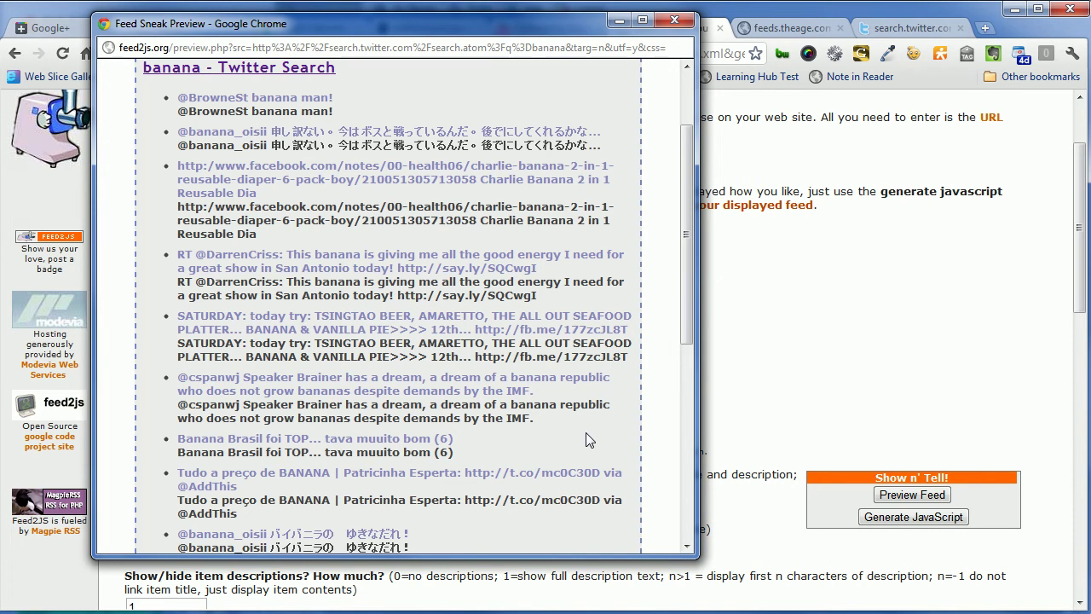
scroll(600, 422, "down", 1)
scroll(599, 421, "up", 4)
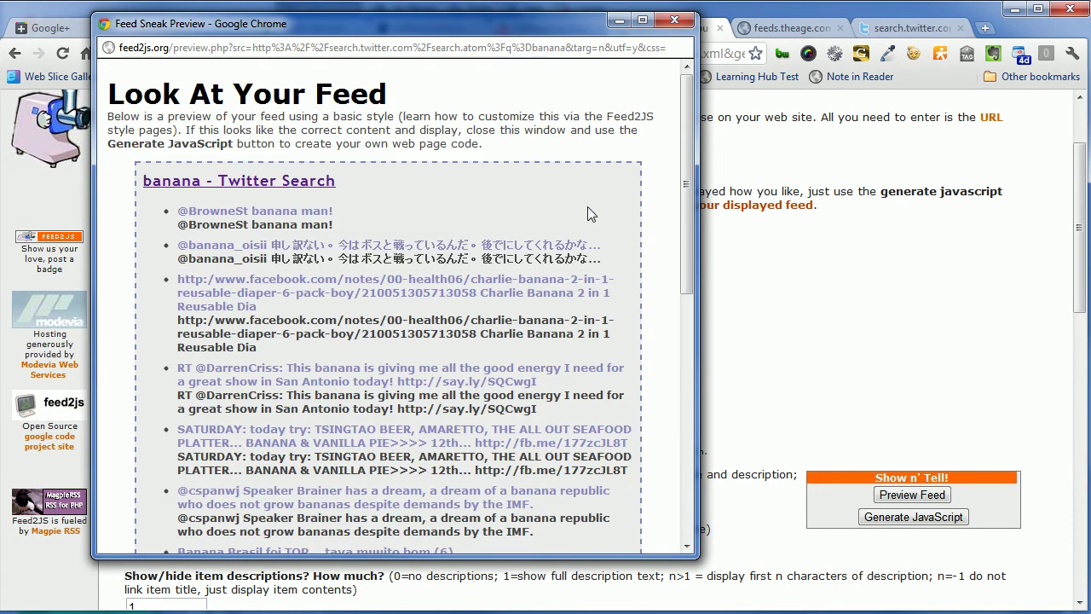
left_click(674, 19)
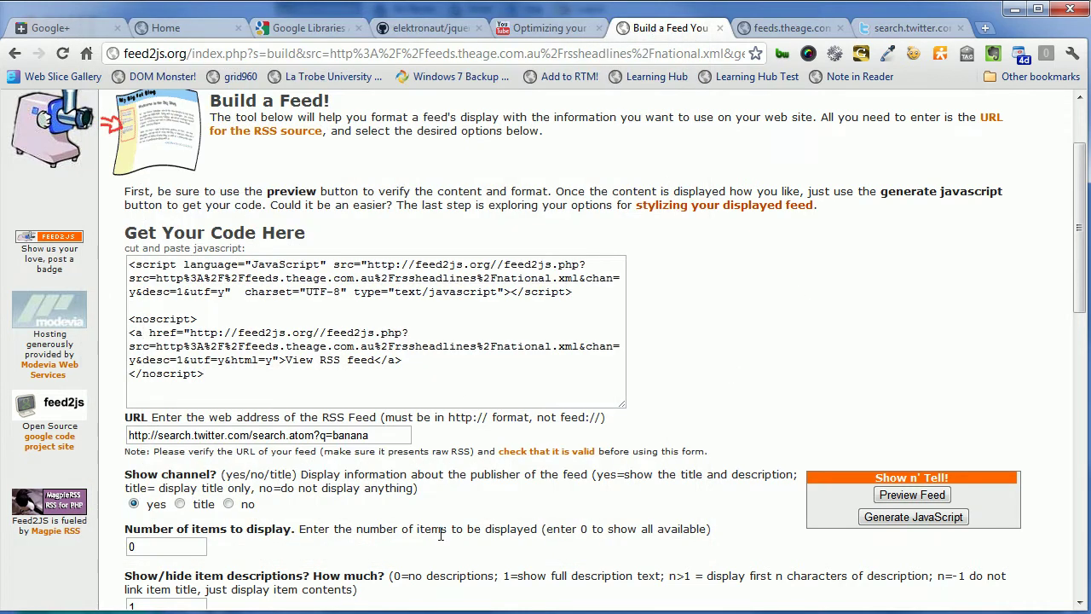
Set item descriptions to 0 and preview the feed without descriptions
scroll(440, 533, "down", 3)
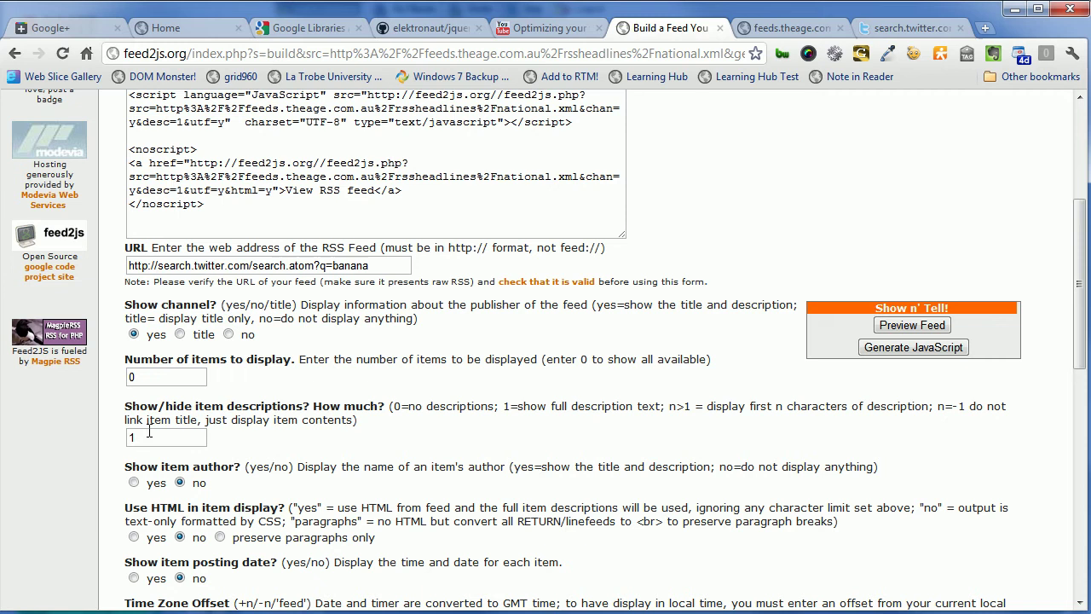
left_click_drag(143, 437, 124, 439)
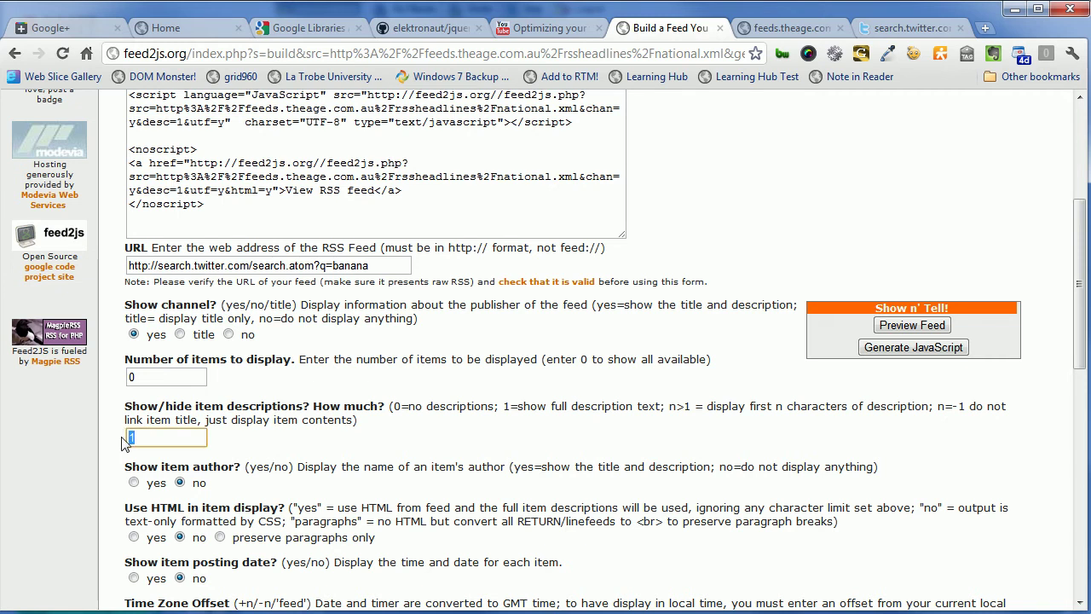
type("0")
left_click_drag(393, 406, 484, 400)
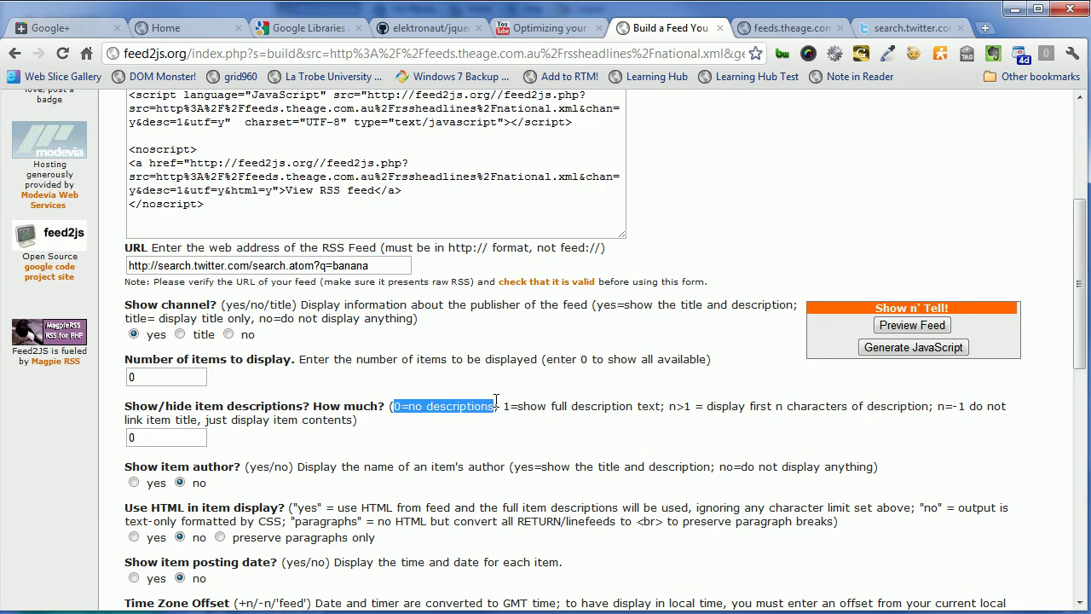
left_click(494, 403)
left_click(909, 331)
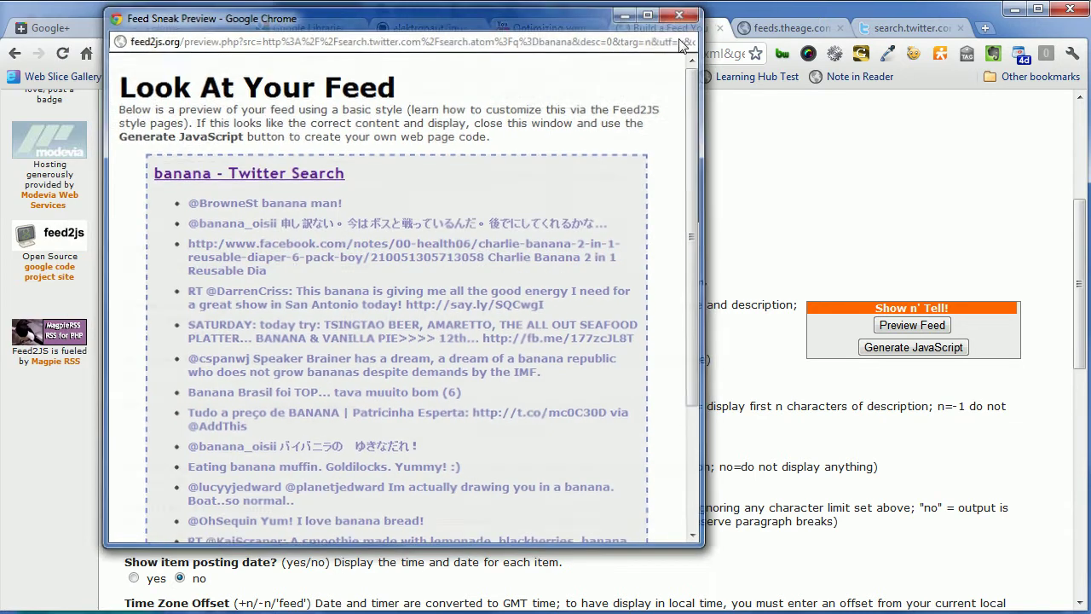
left_click(683, 11)
Turn on posting dates and preview the feed with dates shown
scroll(352, 460, "down", 1)
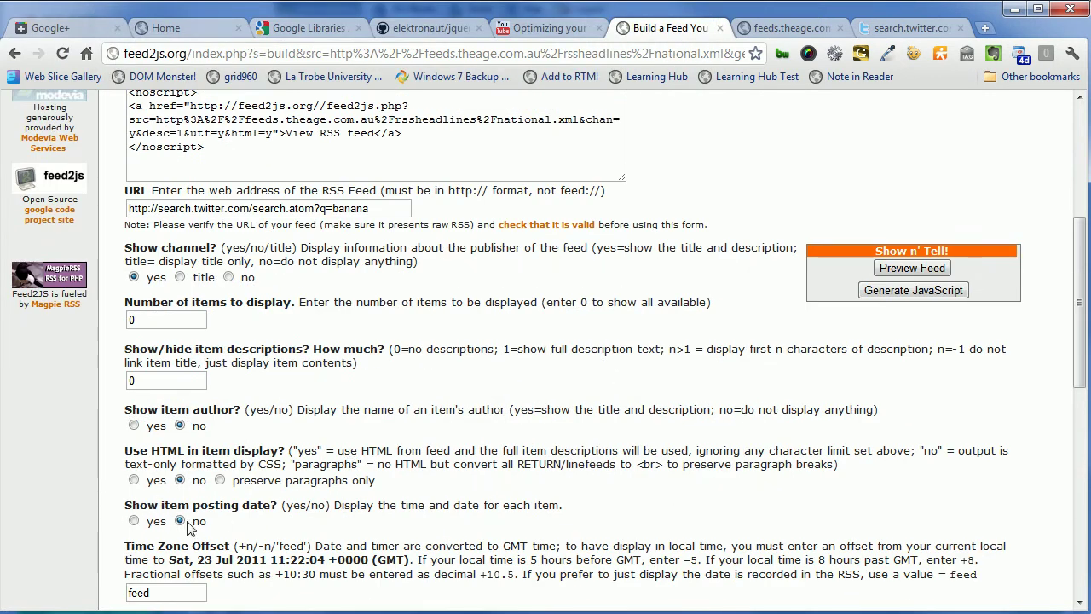
left_click(134, 520)
left_click(910, 268)
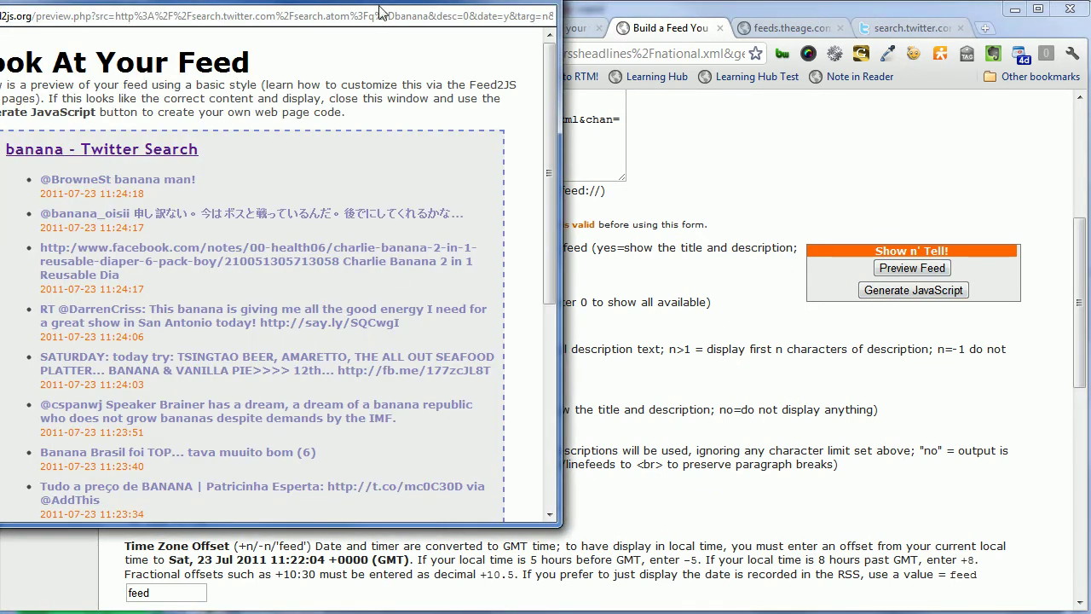
left_click_drag(381, 13, 543, 23)
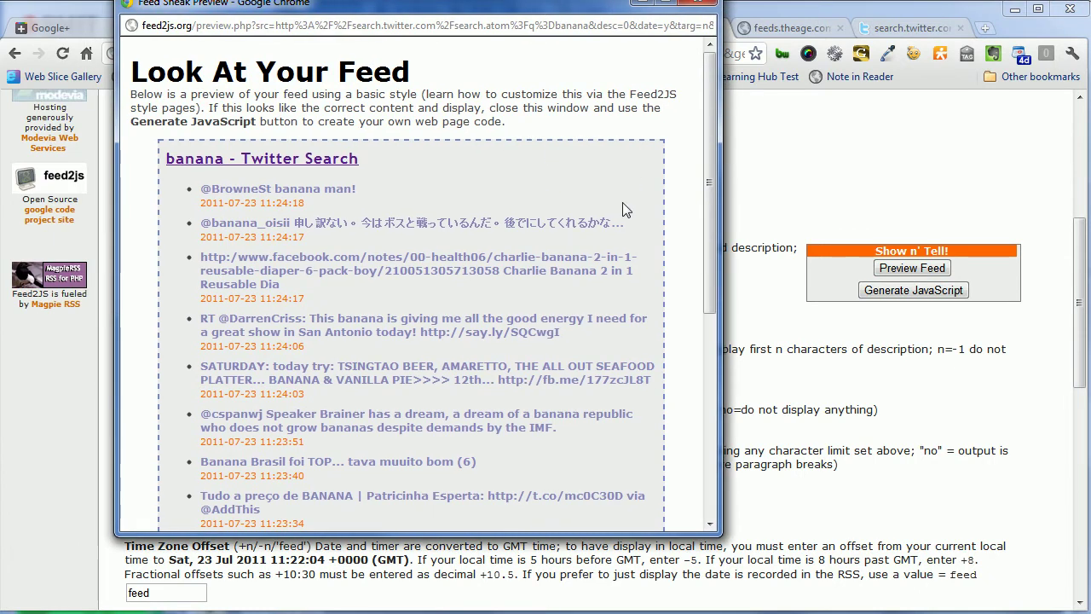
left_click(701, 9)
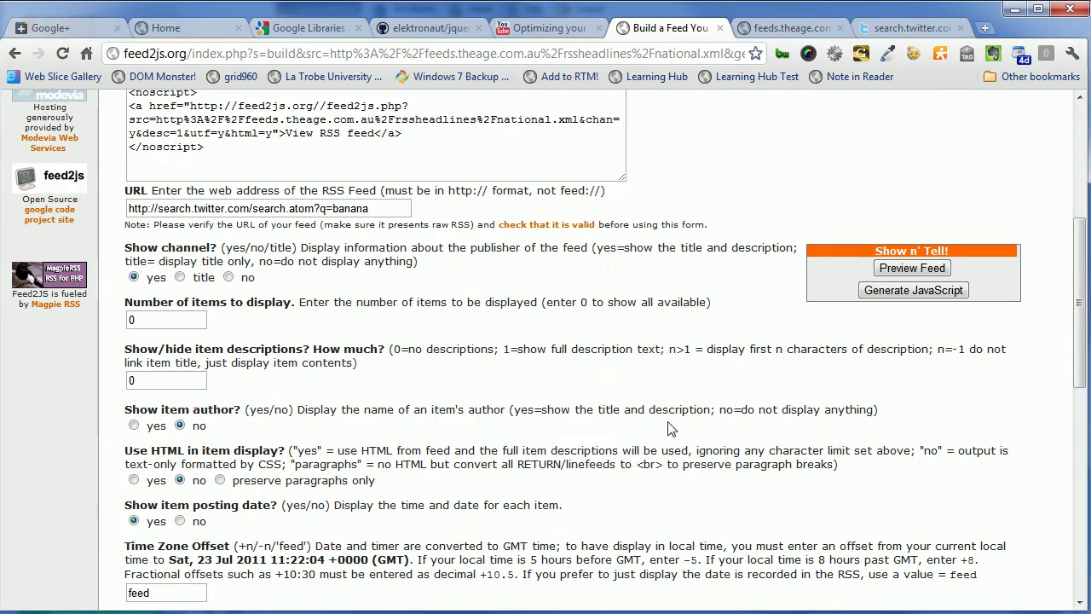
scroll(673, 441, "up", 3)
Generate the JavaScript for the banana feed and copy all of the code
left_click(911, 407)
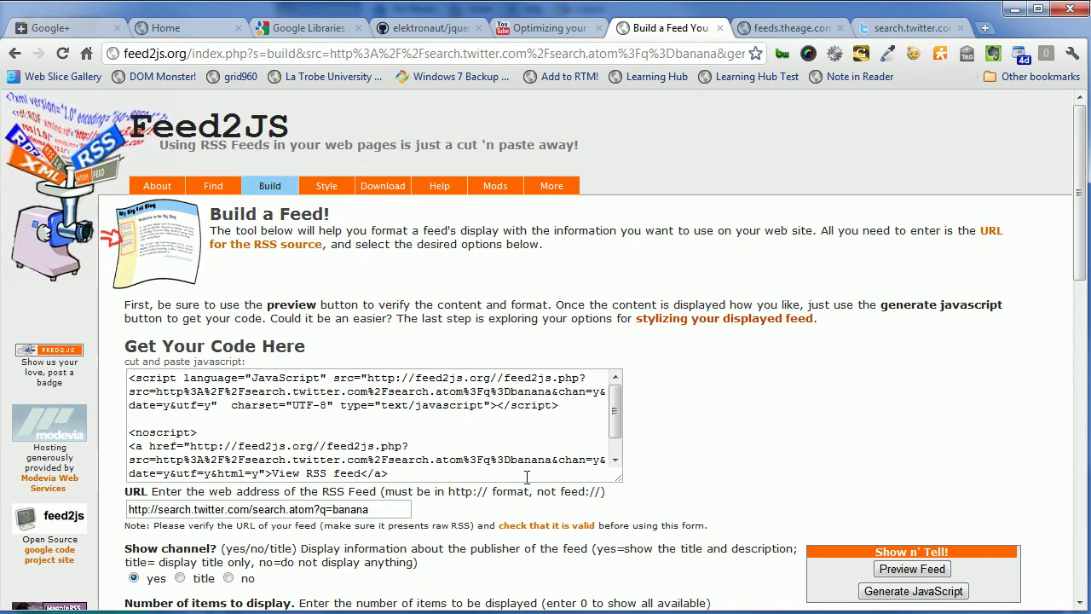
left_click_drag(621, 486, 623, 532)
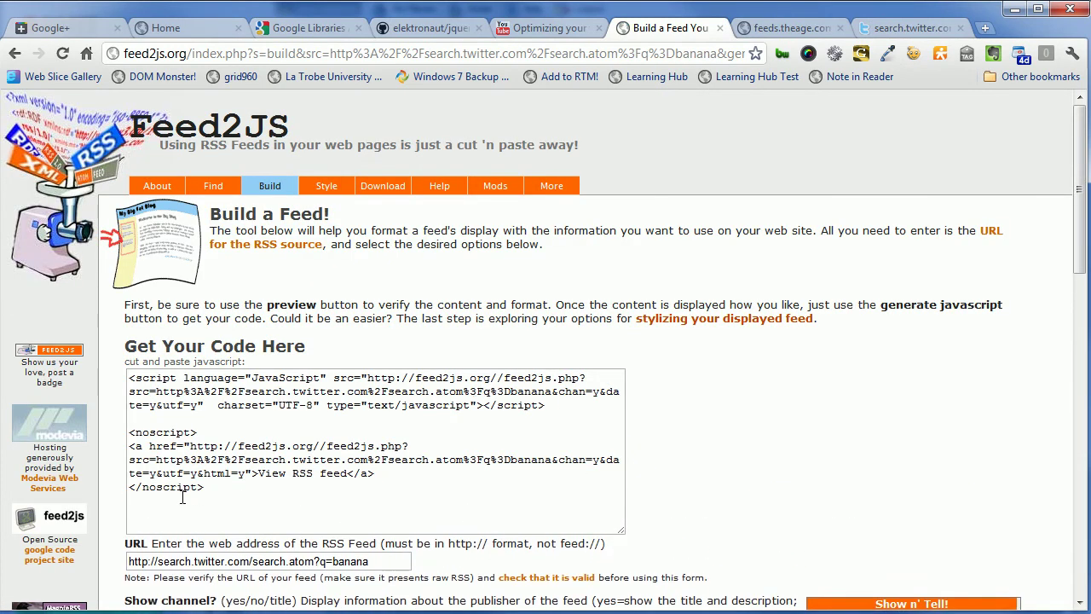
left_click_drag(227, 494, 129, 377)
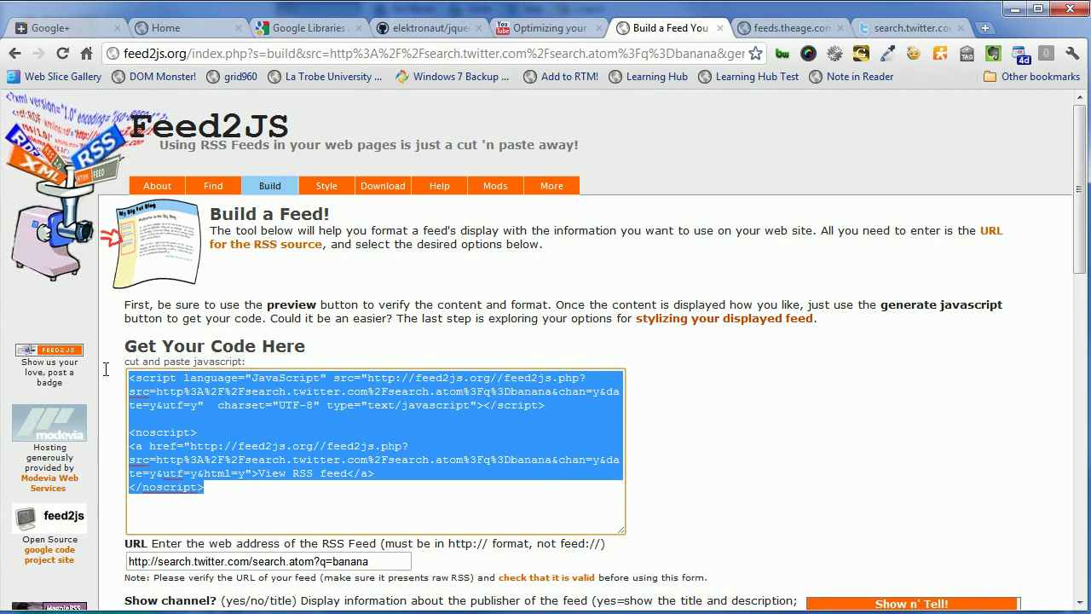
right_click(177, 376)
left_click(278, 452)
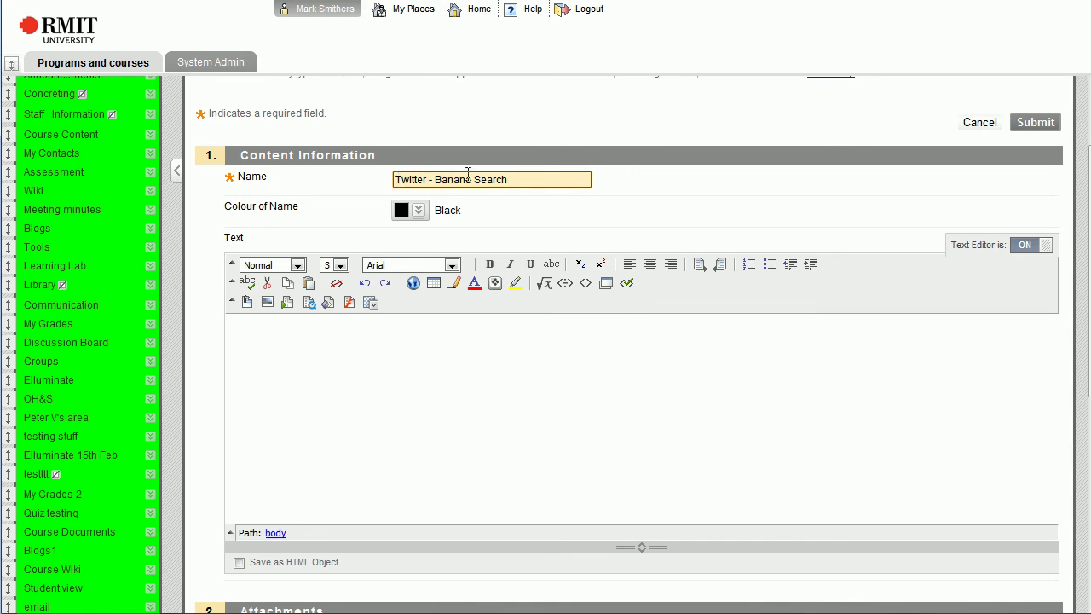
Paste the Feed2JS banana-search code into the HTML source, strip the leading &nbsp;, and submit
left_click(587, 285)
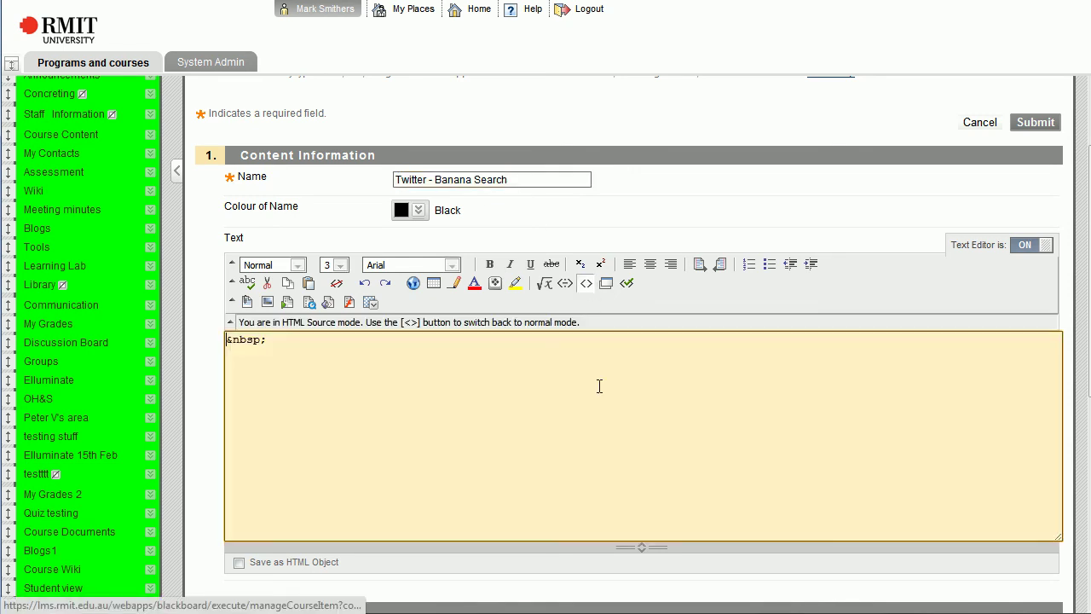
right_click(282, 339)
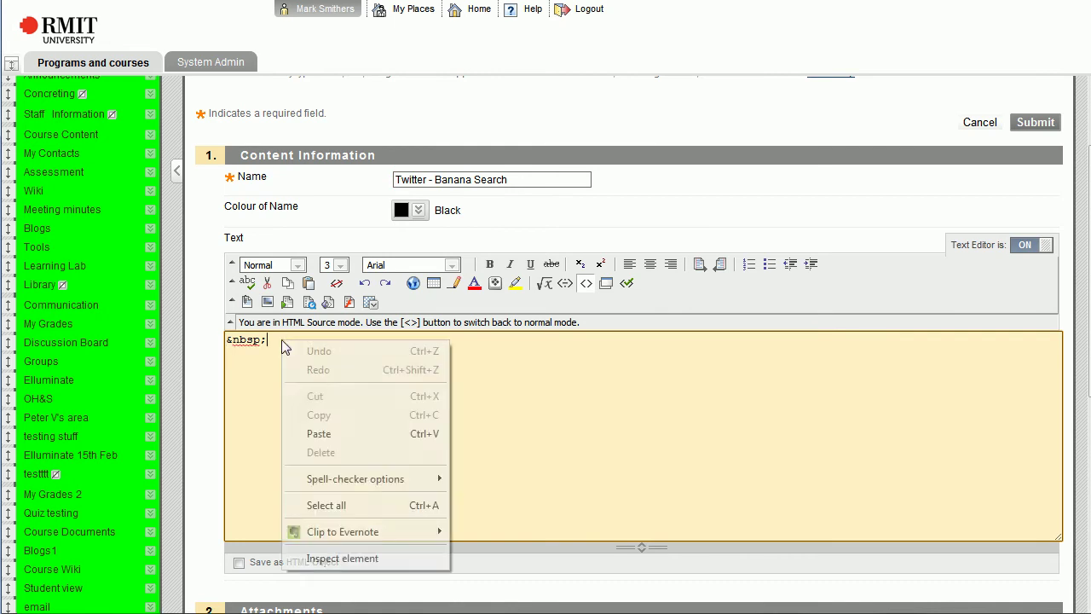
left_click(361, 436)
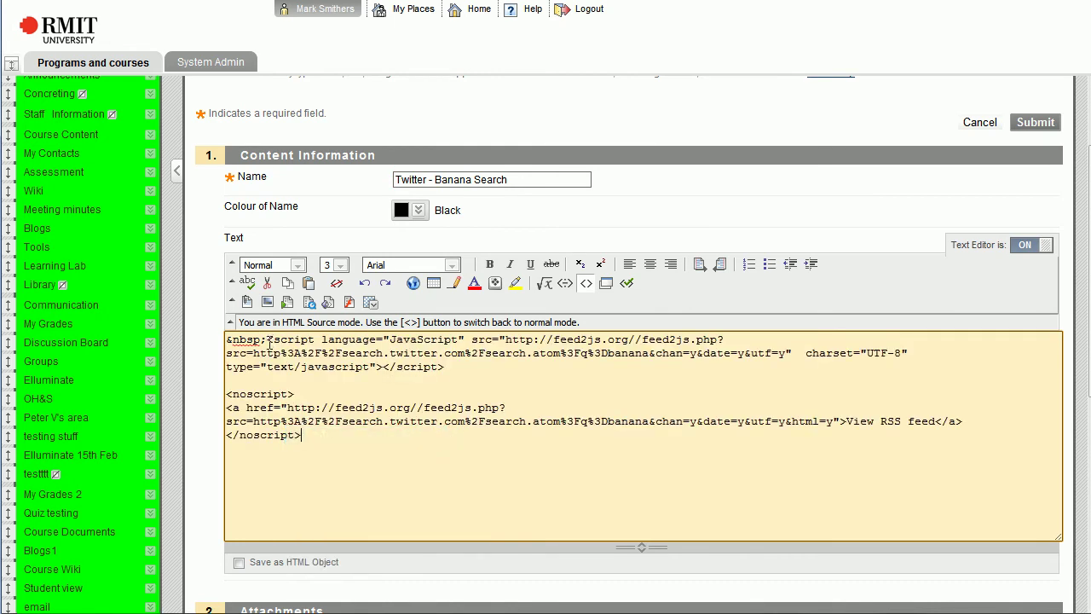
left_click_drag(268, 342, 203, 344)
key("Delete")
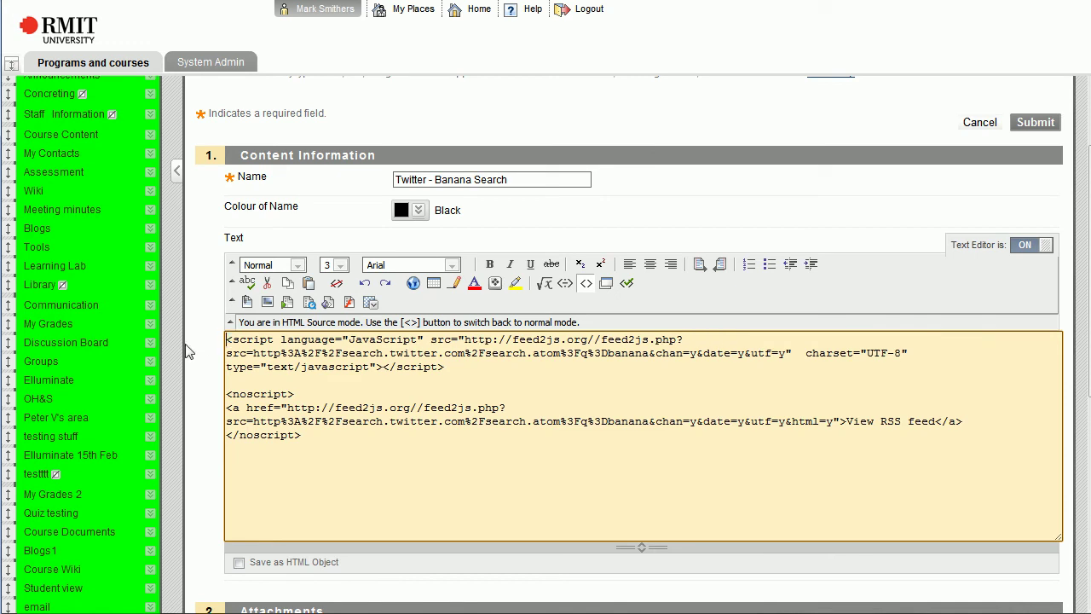
left_click(1035, 122)
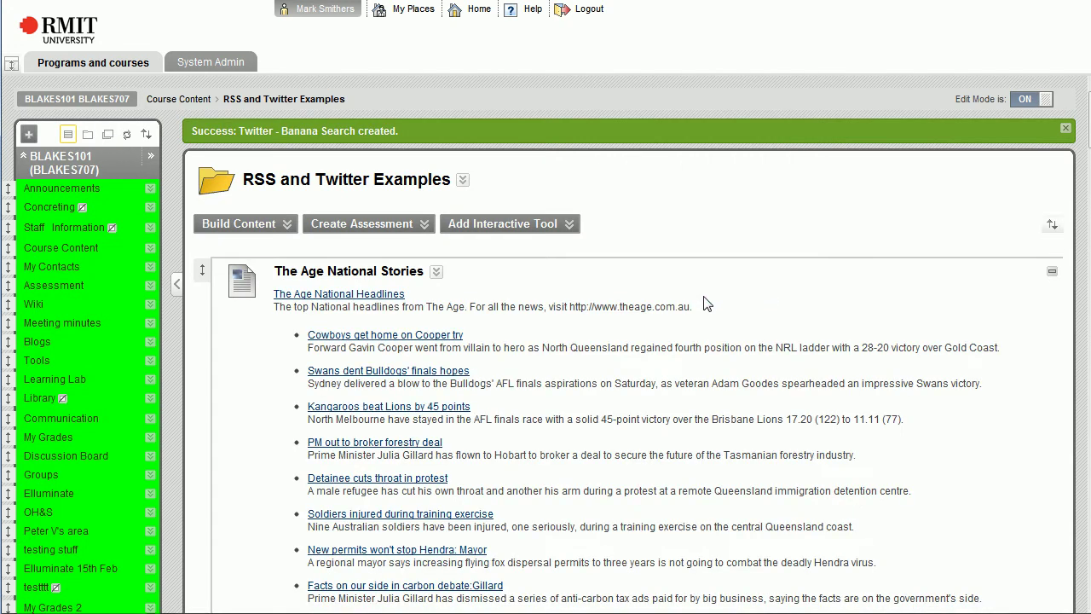
scroll(712, 294, "down", 15)
scroll(711, 290, "down", 3)
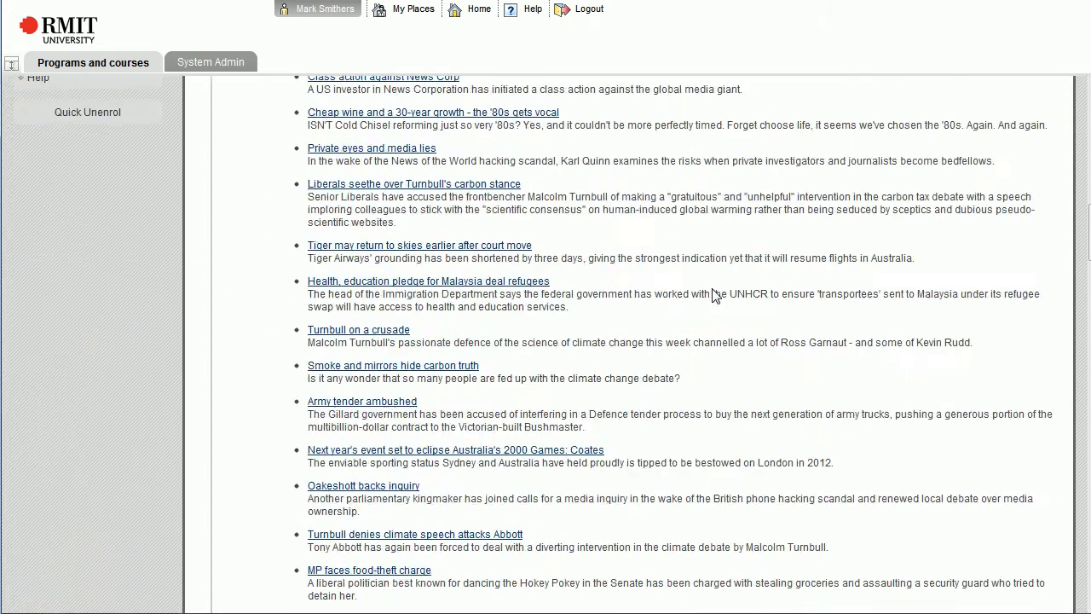
scroll(712, 290, "up", 9)
scroll(712, 290, "down", 6)
scroll(712, 294, "down", 15)
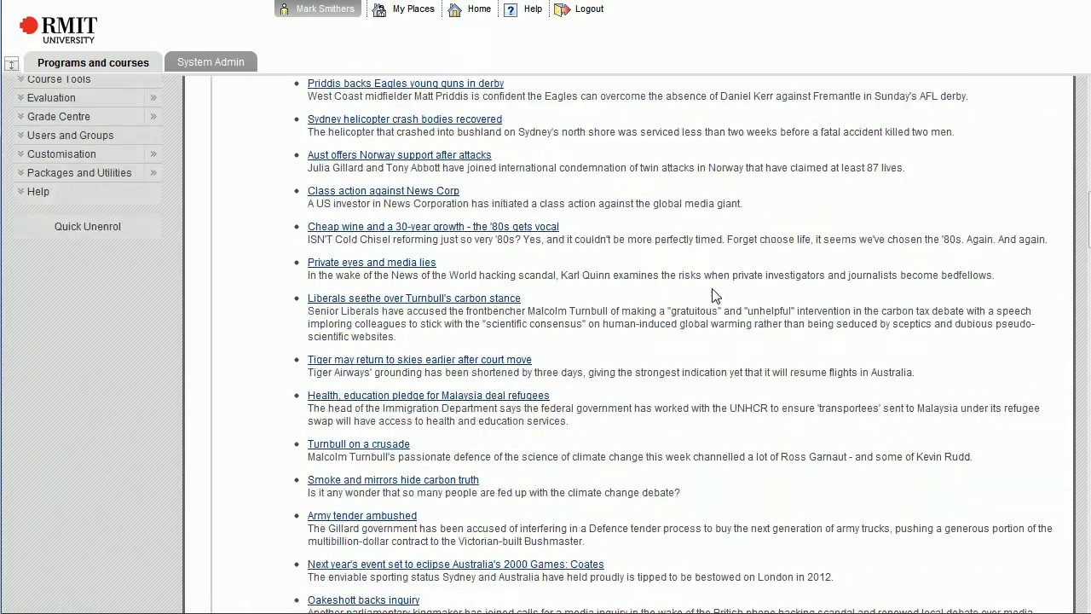
scroll(715, 295, "down", 10)
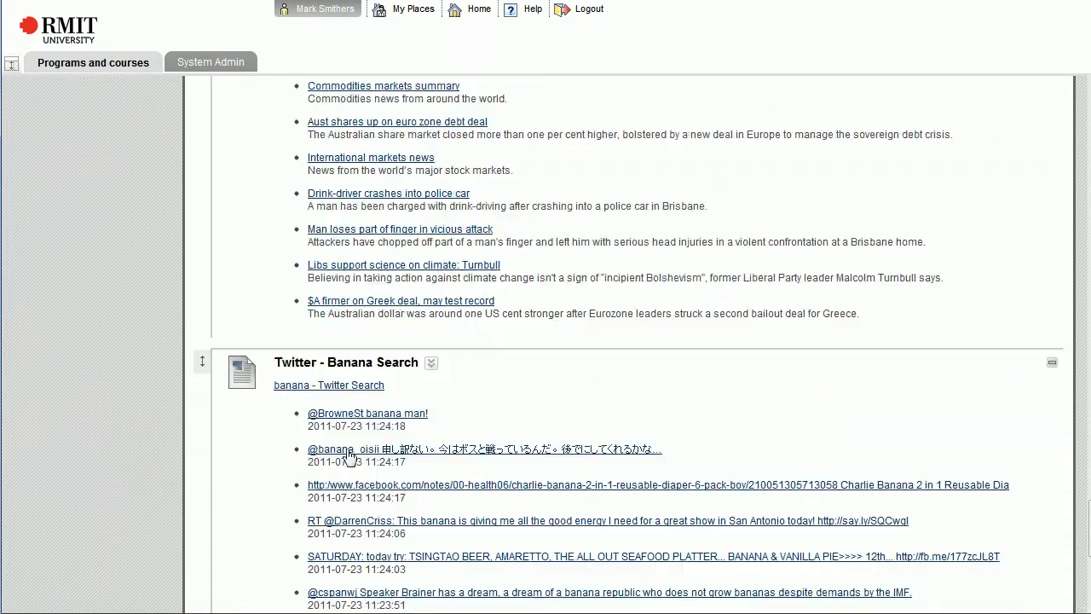
scroll(350, 454, "down", 5)
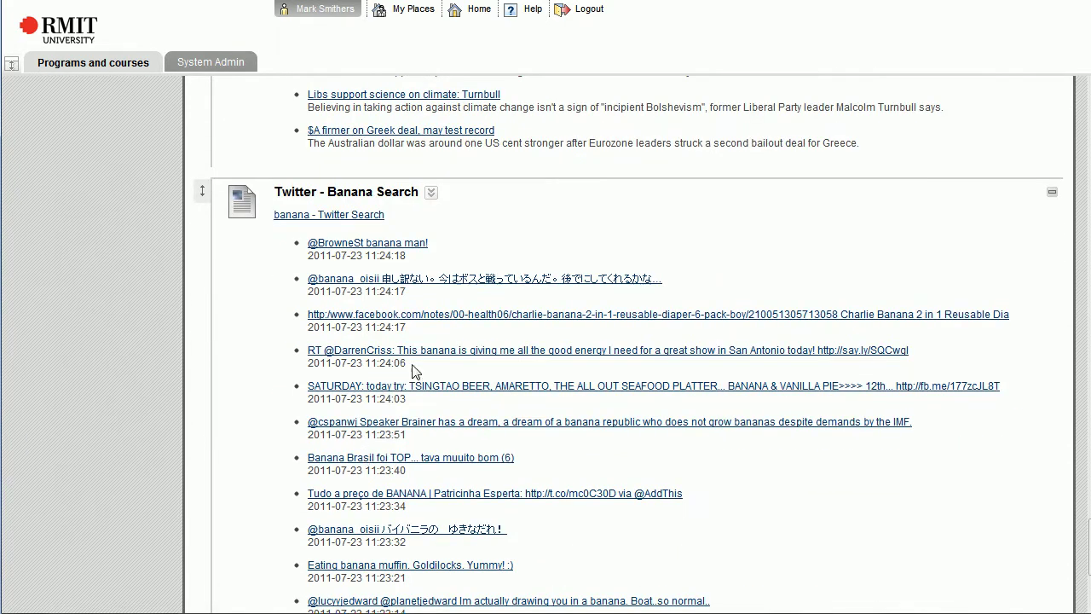
scroll(415, 371, "down", 5)
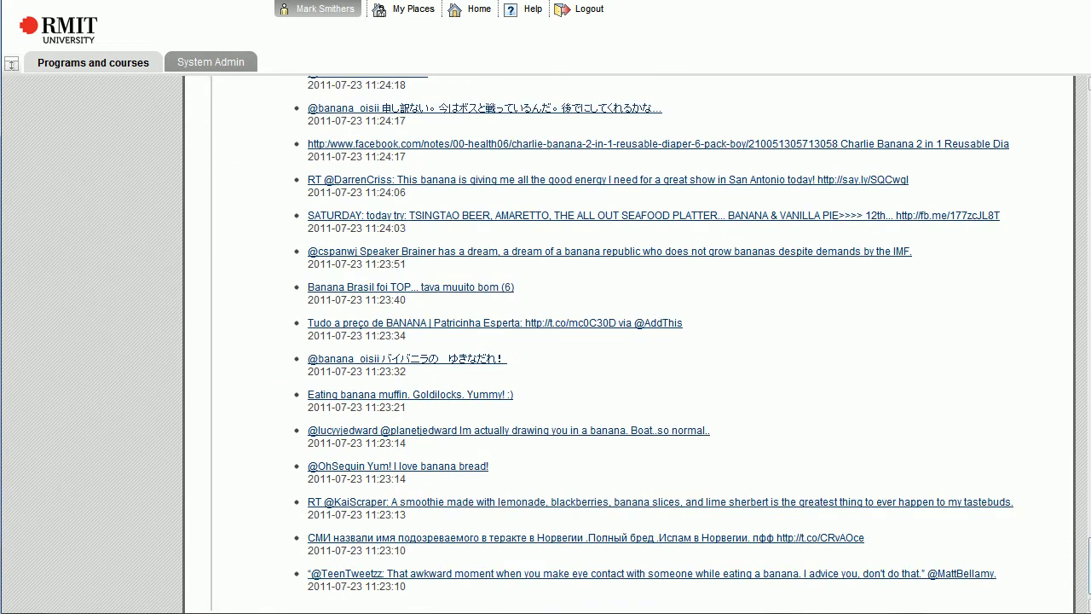
Drag The Age National Stories item down so it sits below the Twitter - Banana Search item
left_click_drag(1087, 565, 1086, 111)
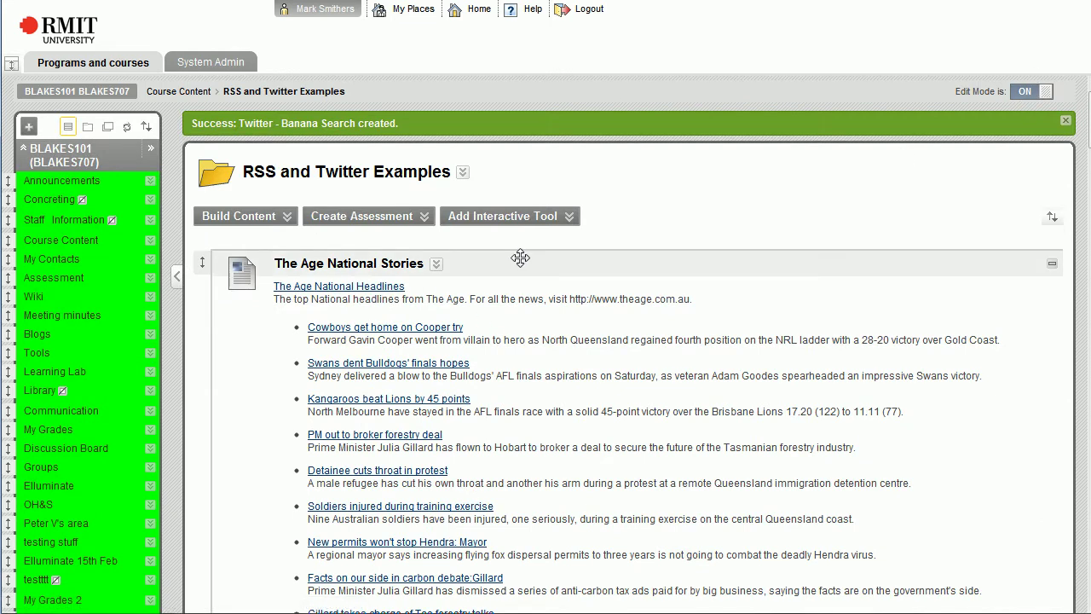
left_click_drag(520, 258, 555, 427)
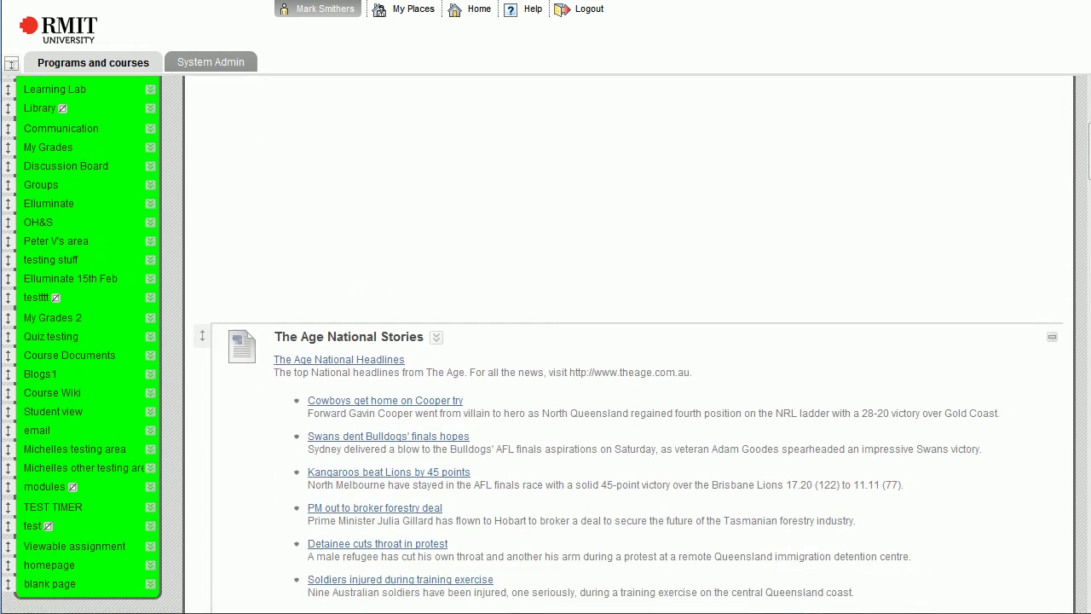
scroll(622, 341, "down", 5)
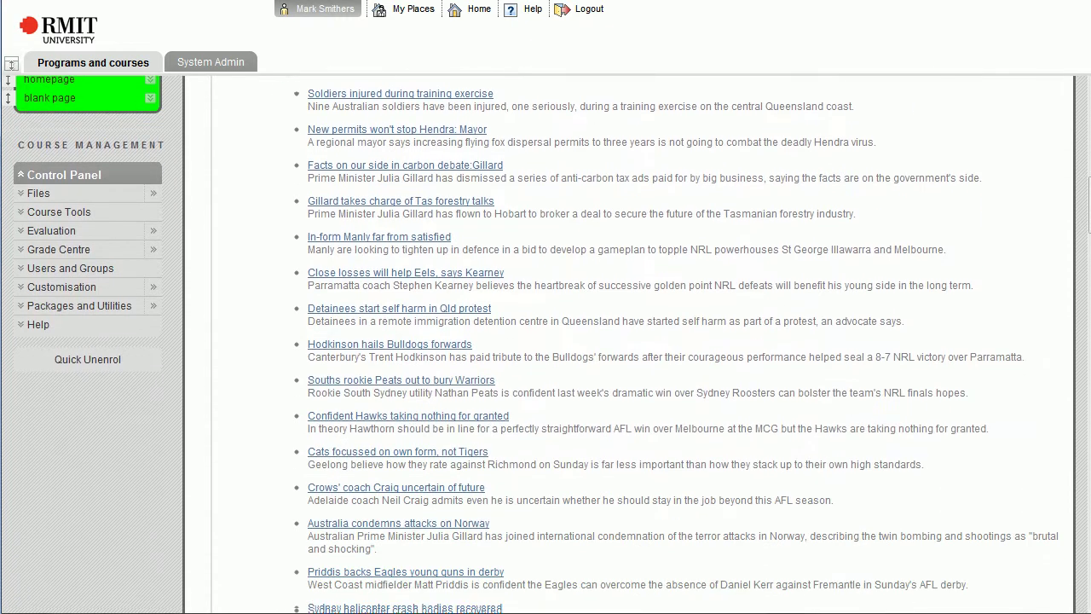
scroll(623, 341, "down", 6)
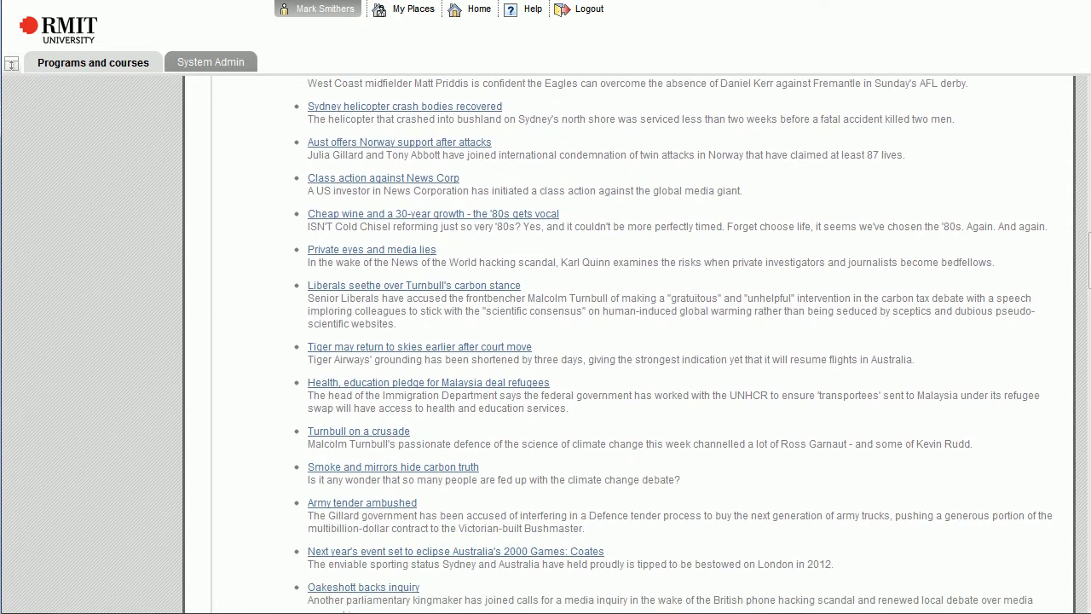
scroll(622, 341, "down", 6)
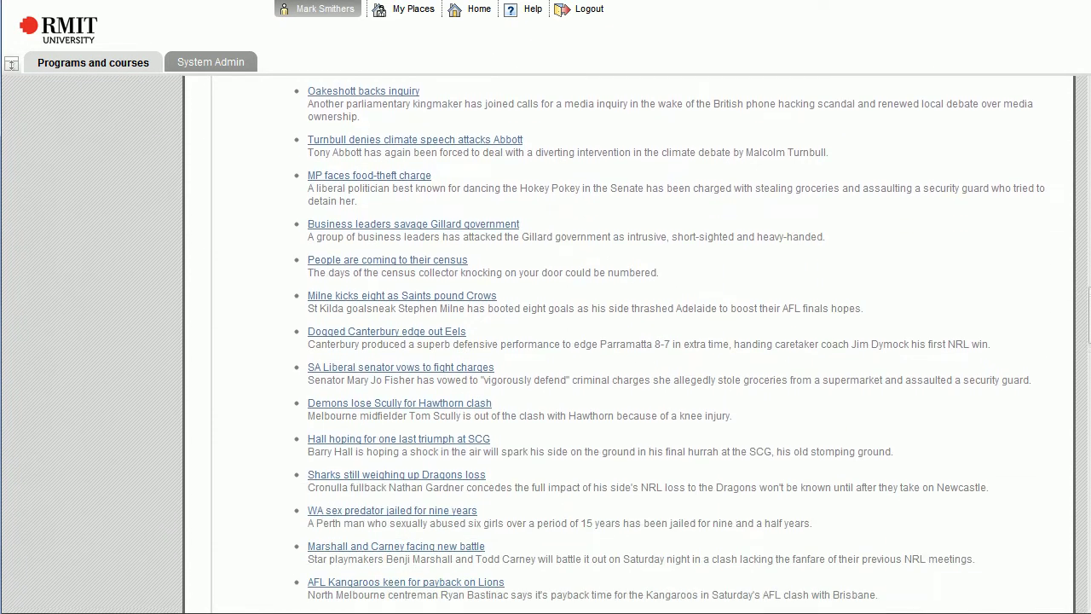
scroll(622, 341, "down", 6)
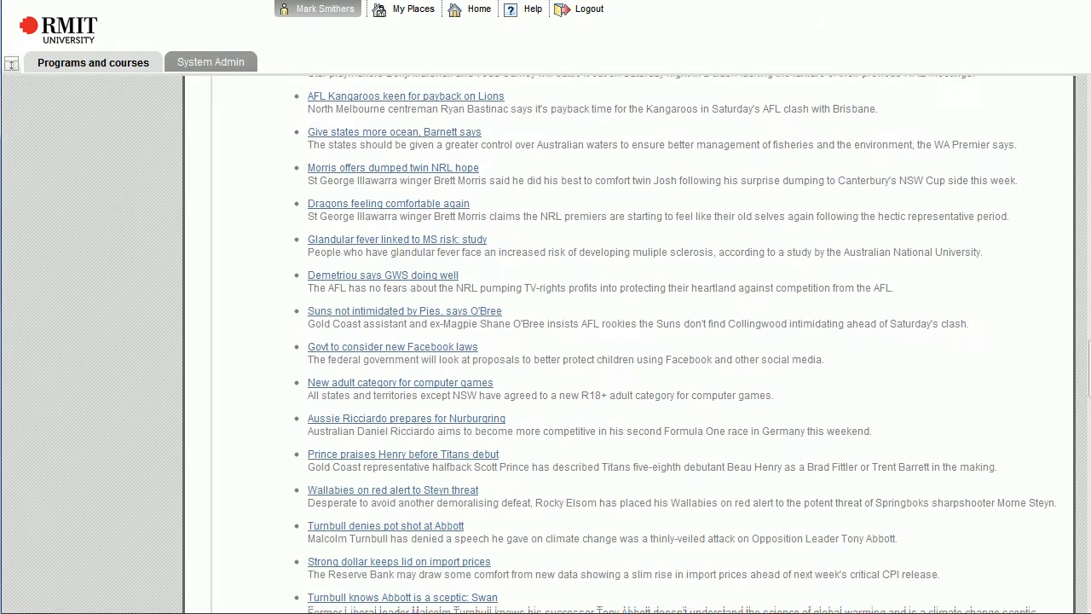
scroll(622, 341, "down", 6)
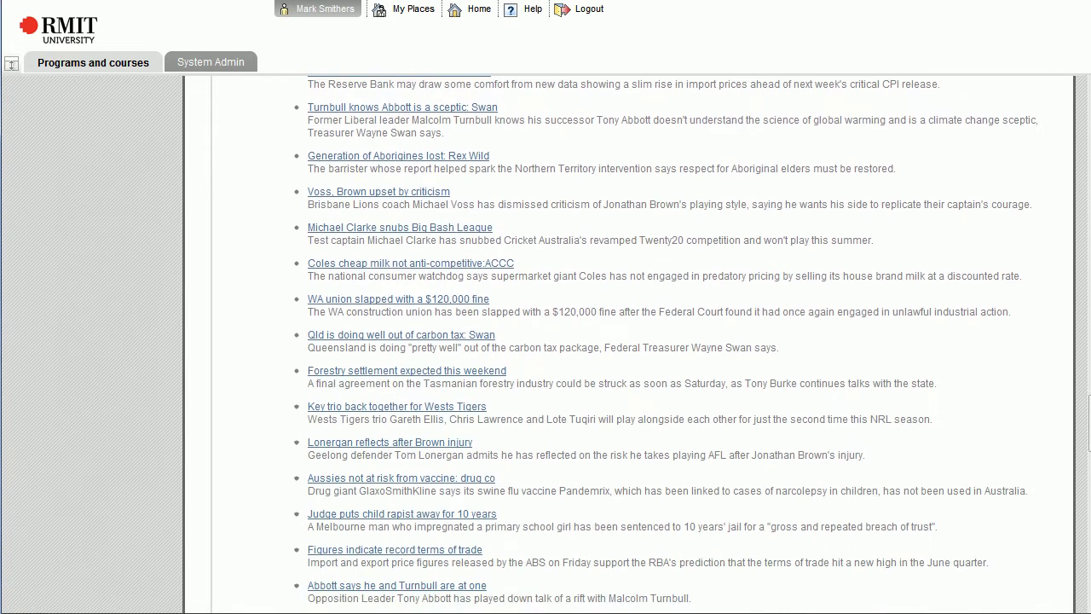
scroll(622, 341, "down", 6)
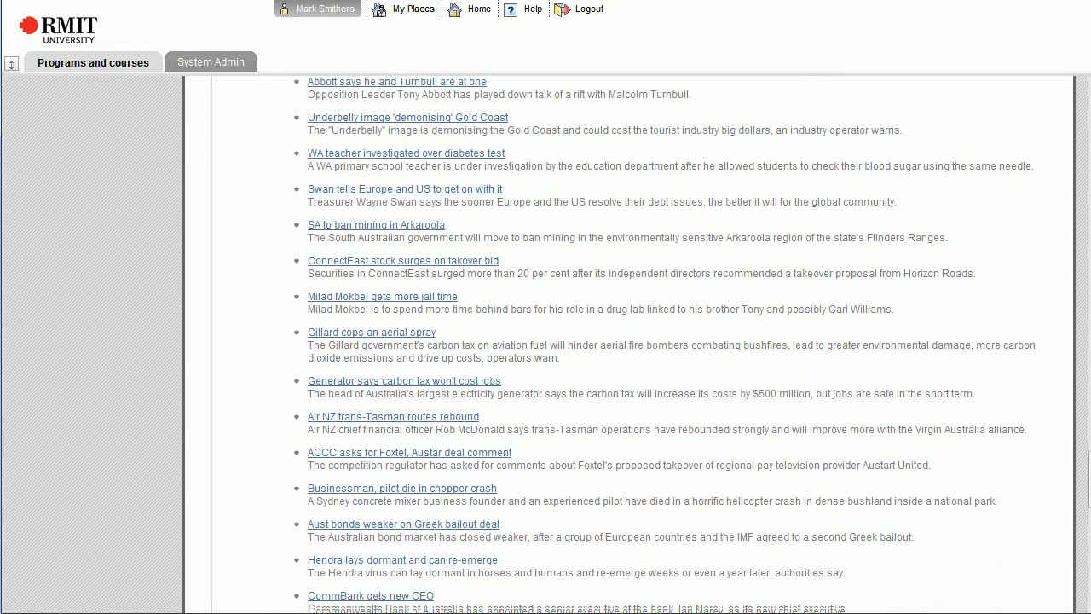
scroll(622, 341, "down", 6)
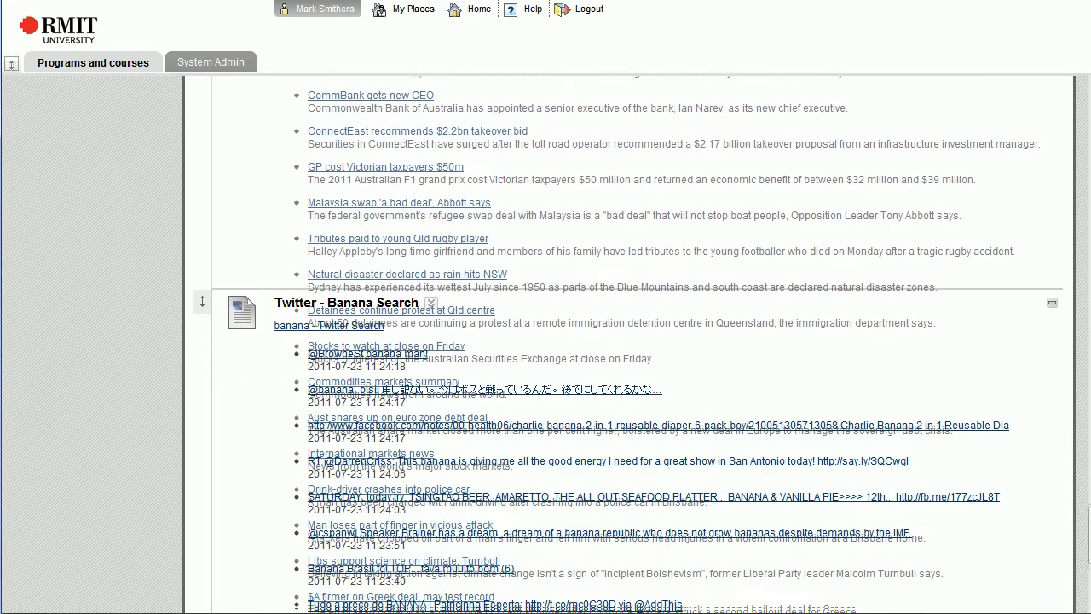
scroll(622, 341, "down", 5)
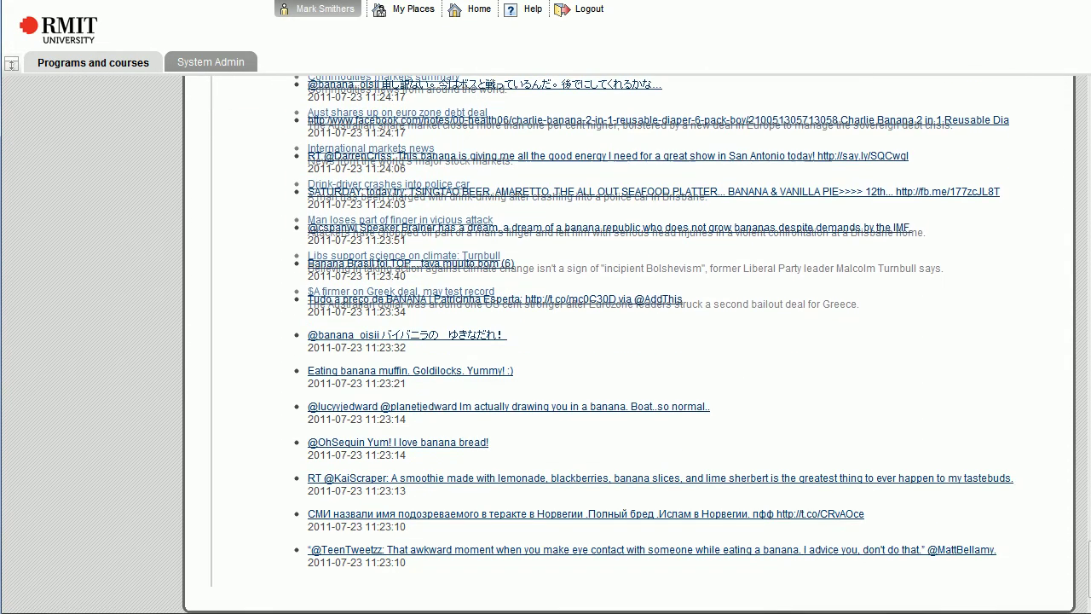
left_click_drag(500, 51, 466, 569)
left_click_drag(452, 590, 452, 528)
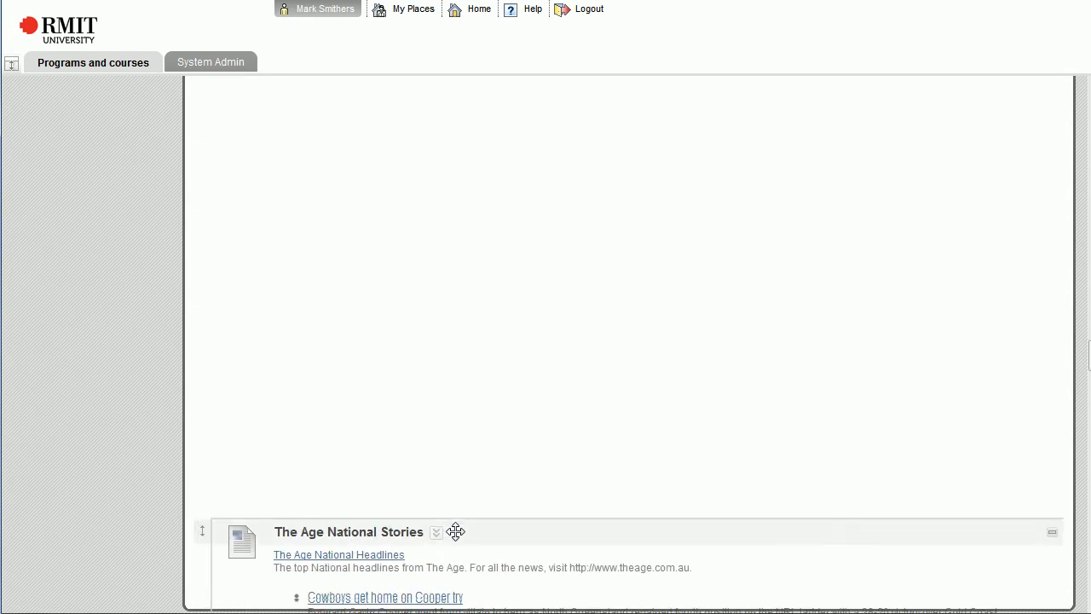
scroll(455, 530, "down", 10)
scroll(455, 530, "down", 3)
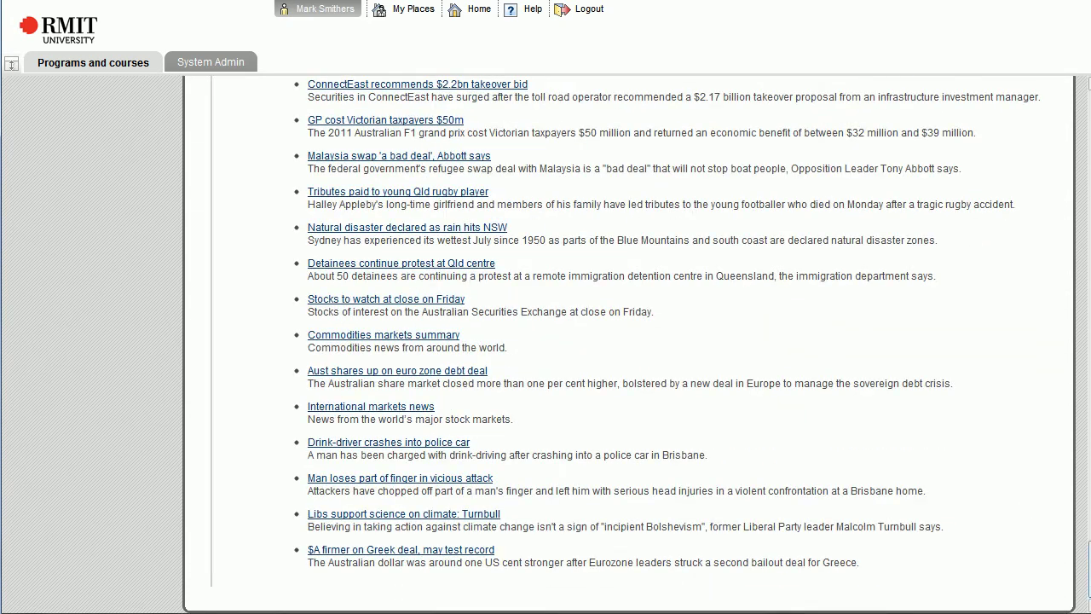
left_click_drag(1087, 546, 1089, 75)
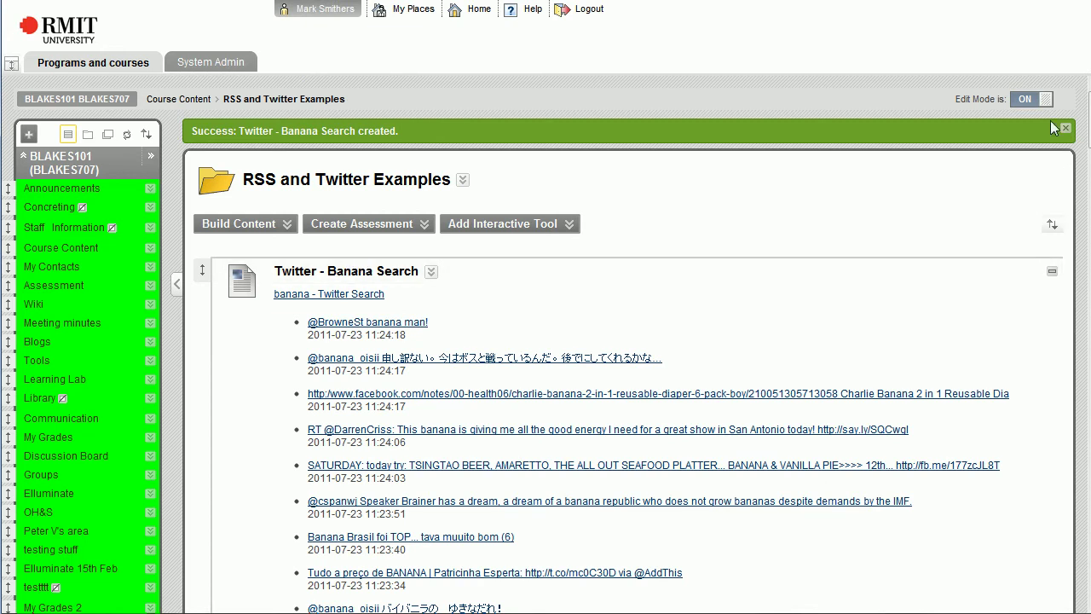
Switch Edit Mode to OFF and review the Twitter banana feed above The Age stories
left_click(1030, 100)
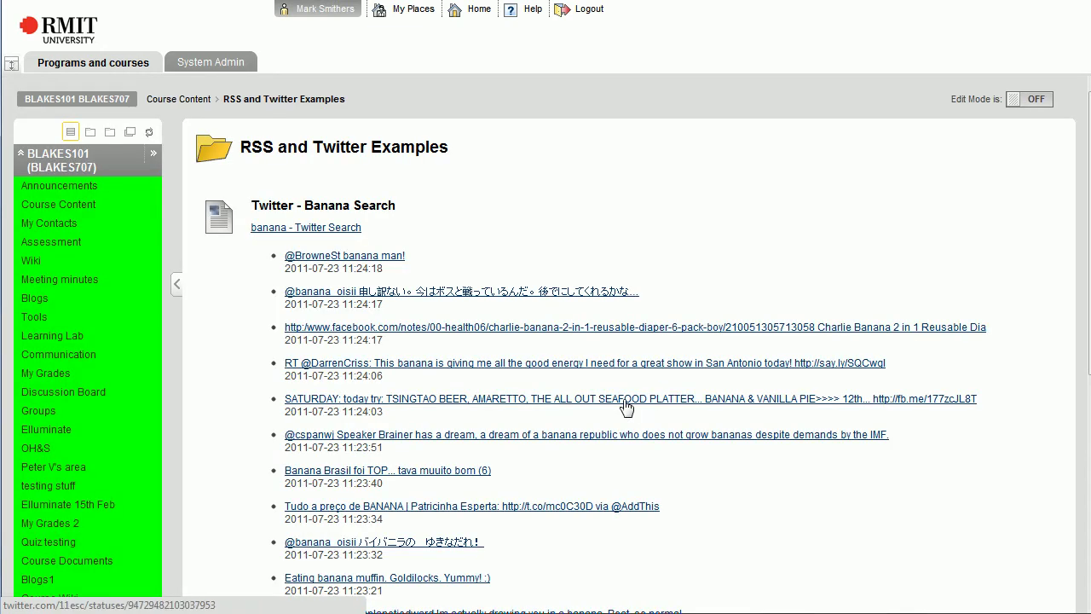
scroll(620, 230, "down", 1)
scroll(621, 230, "down", 5)
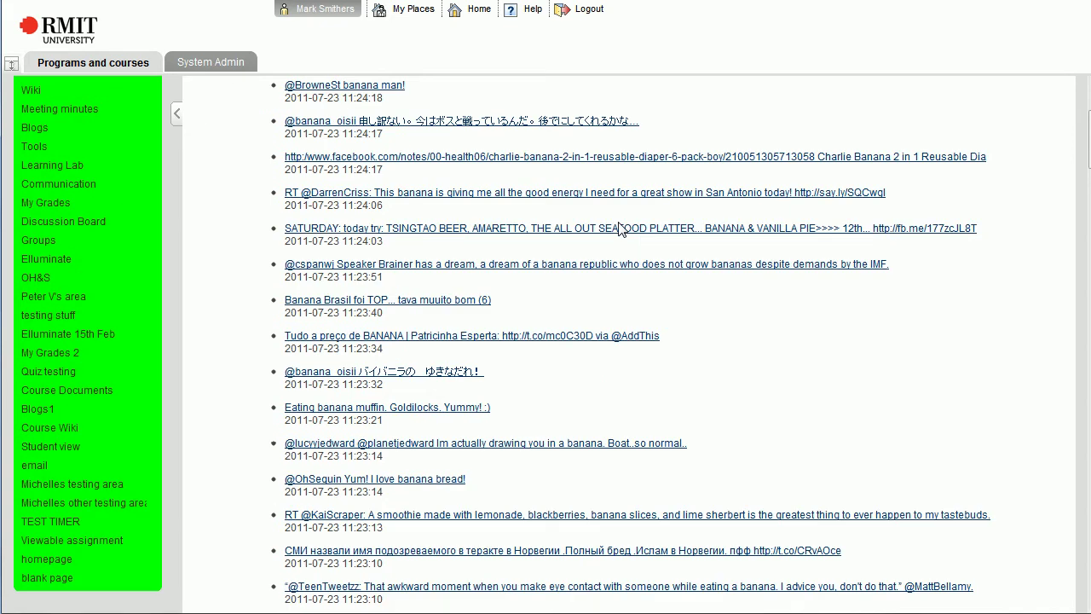
scroll(473, 119, "up", 4)
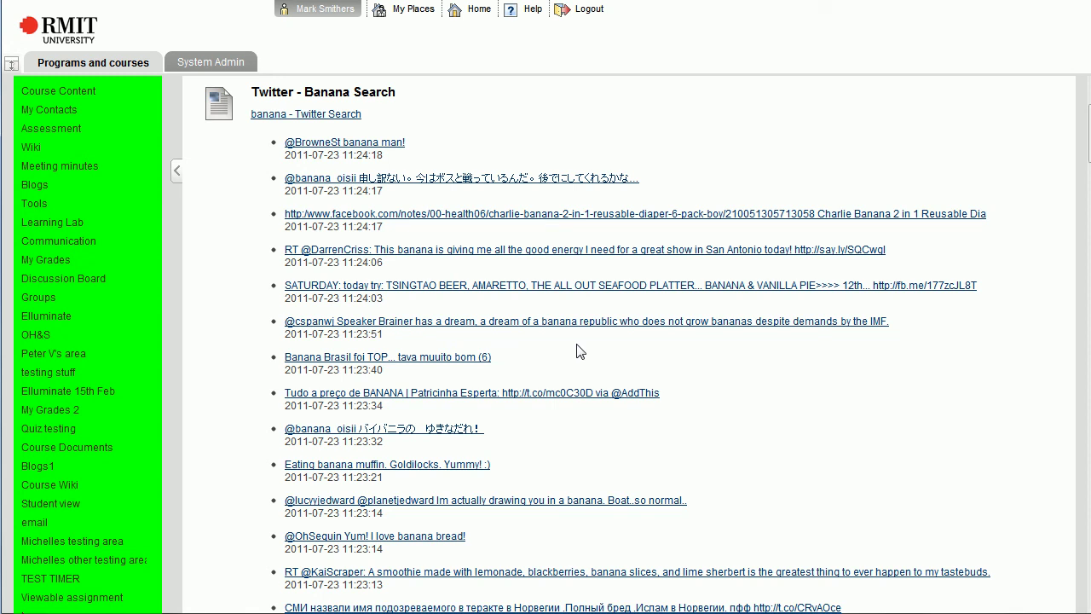
scroll(730, 319, "down", 1)
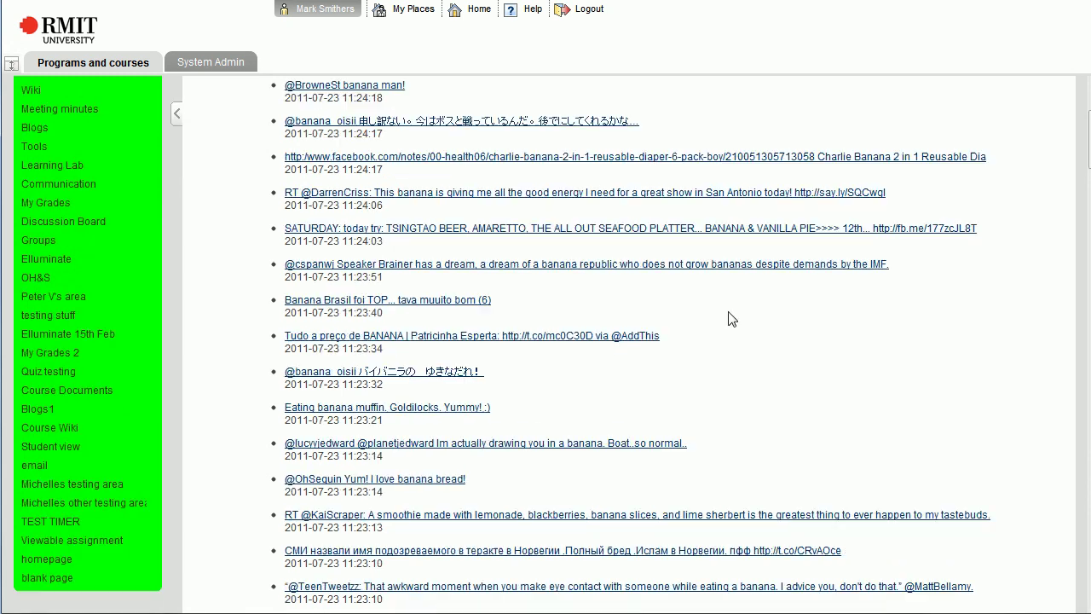
scroll(730, 319, "down", 1)
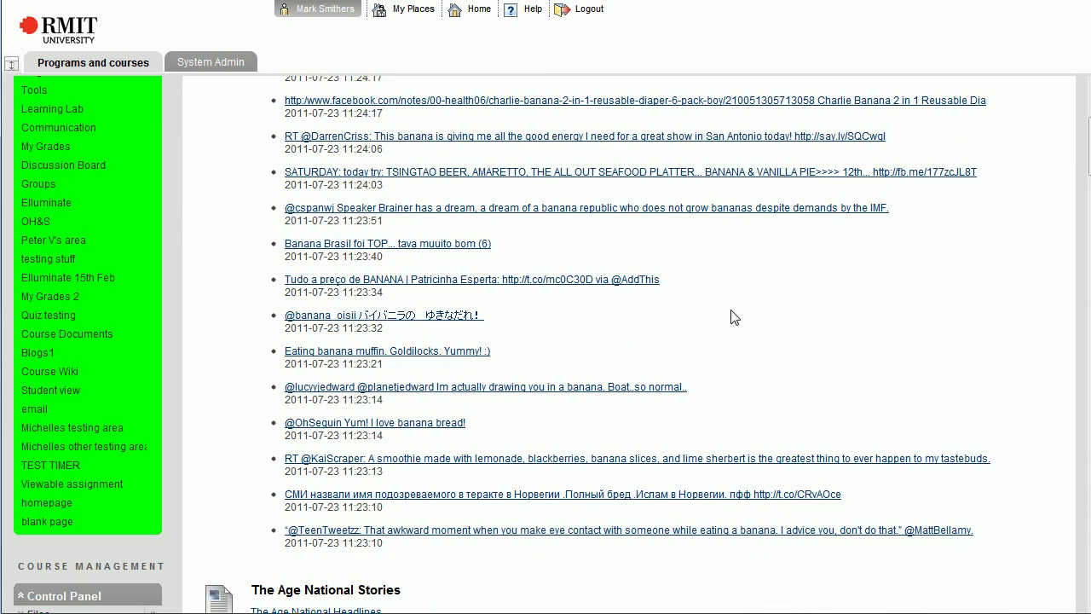
scroll(731, 318, "up", 4)
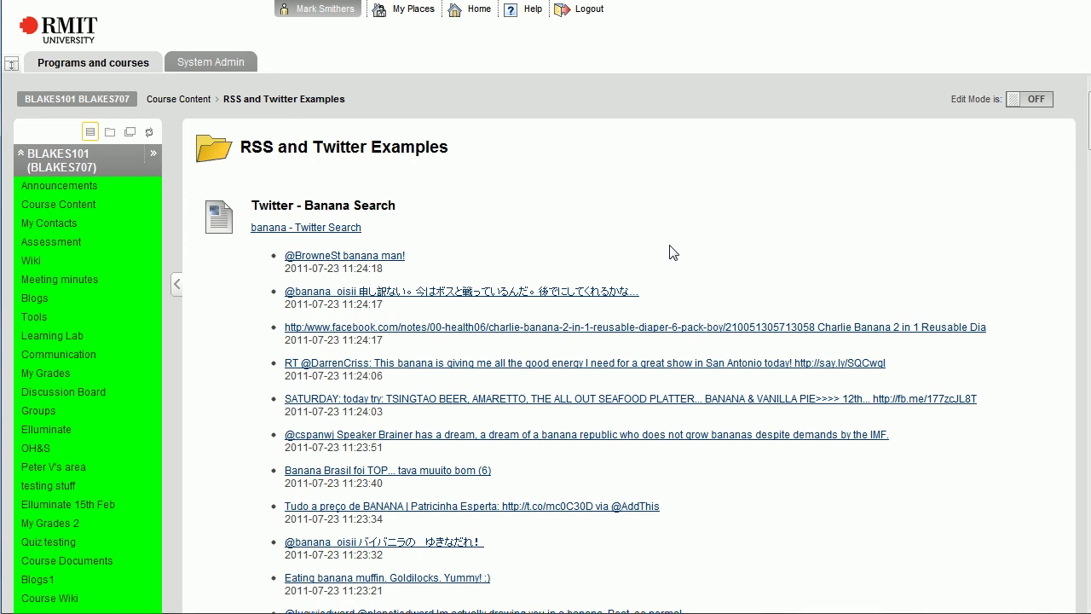
scroll(673, 253, "down", 1)
scroll(673, 250, "down", 2)
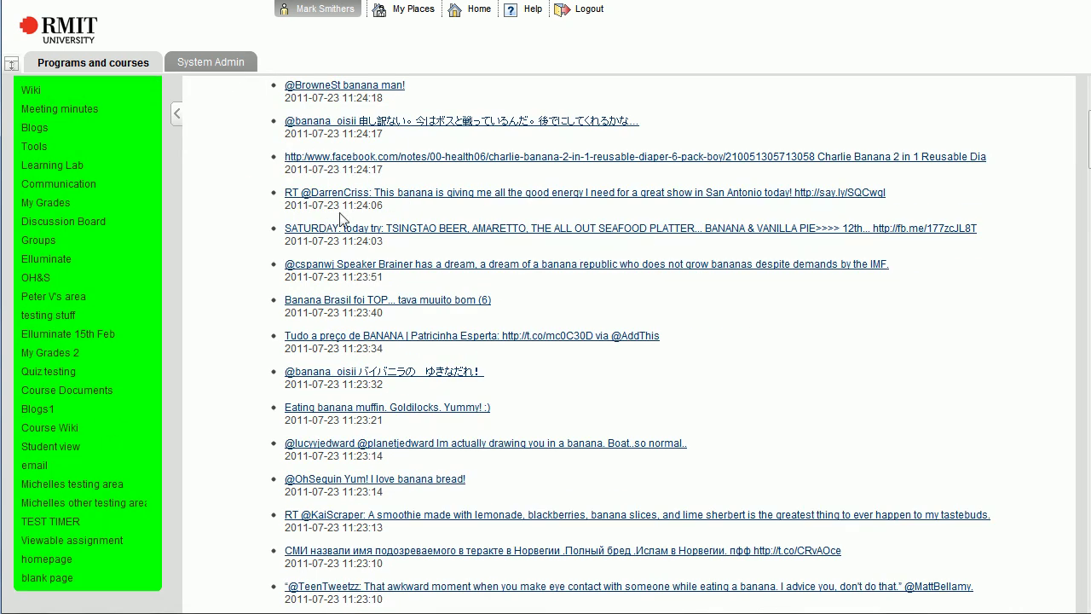
scroll(341, 212, "up", 2)
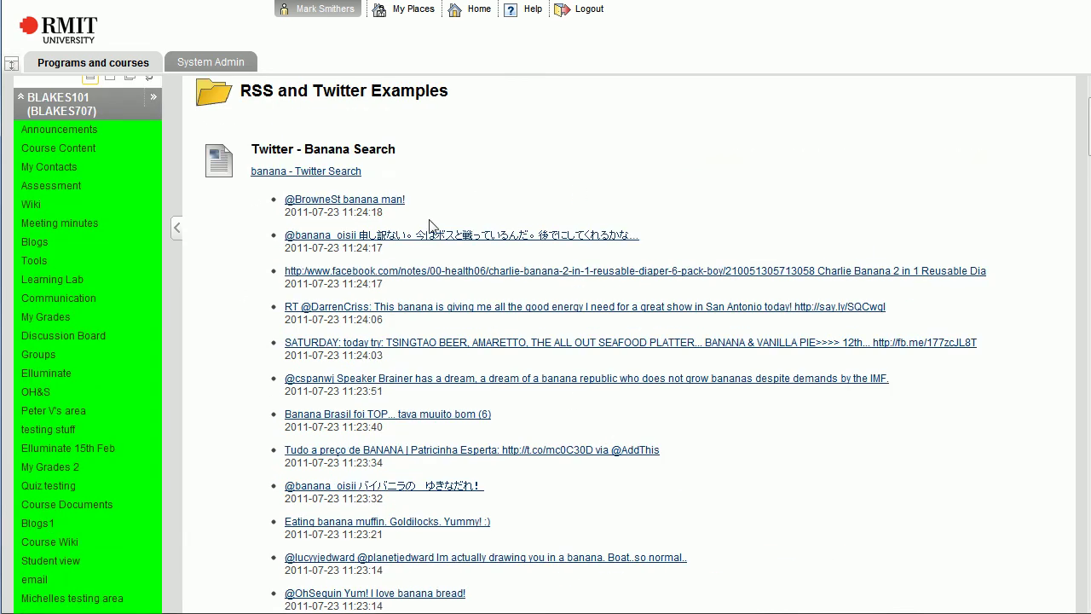
right_click(530, 176)
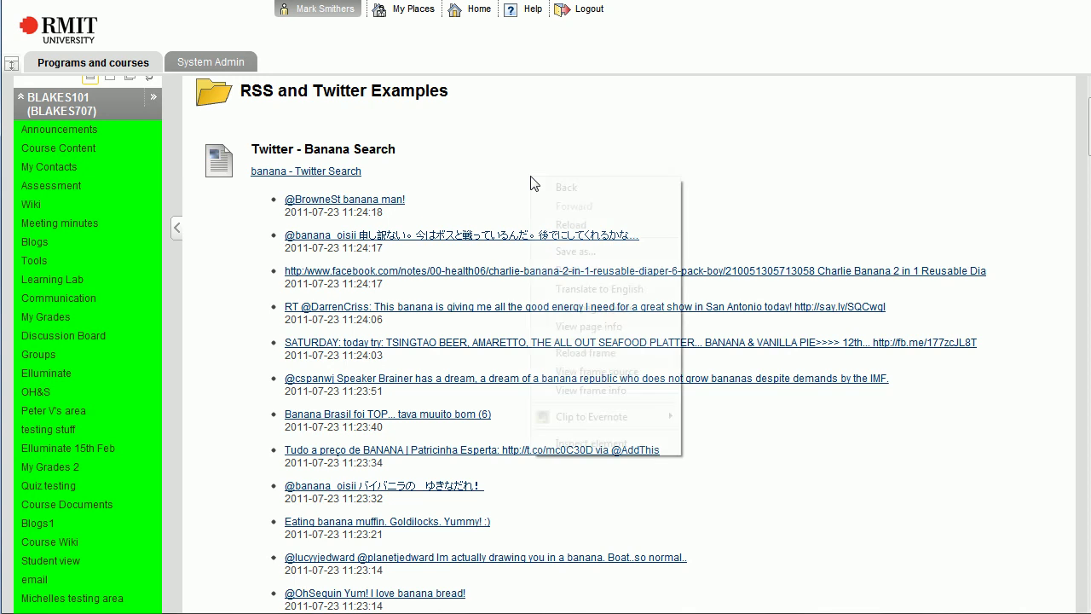
left_click(606, 226)
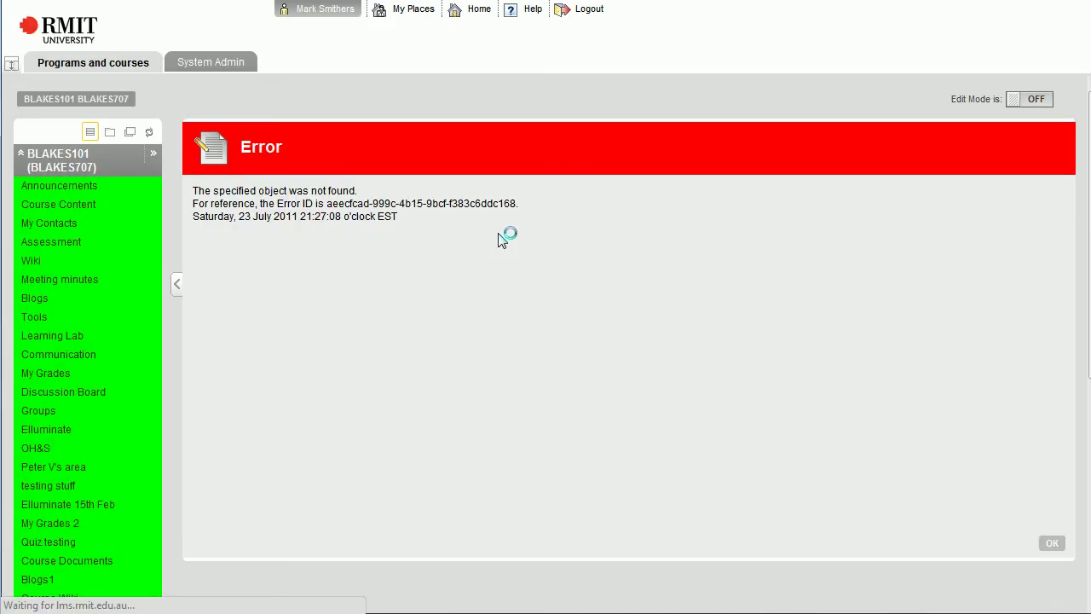
left_click(81, 213)
left_click(326, 206)
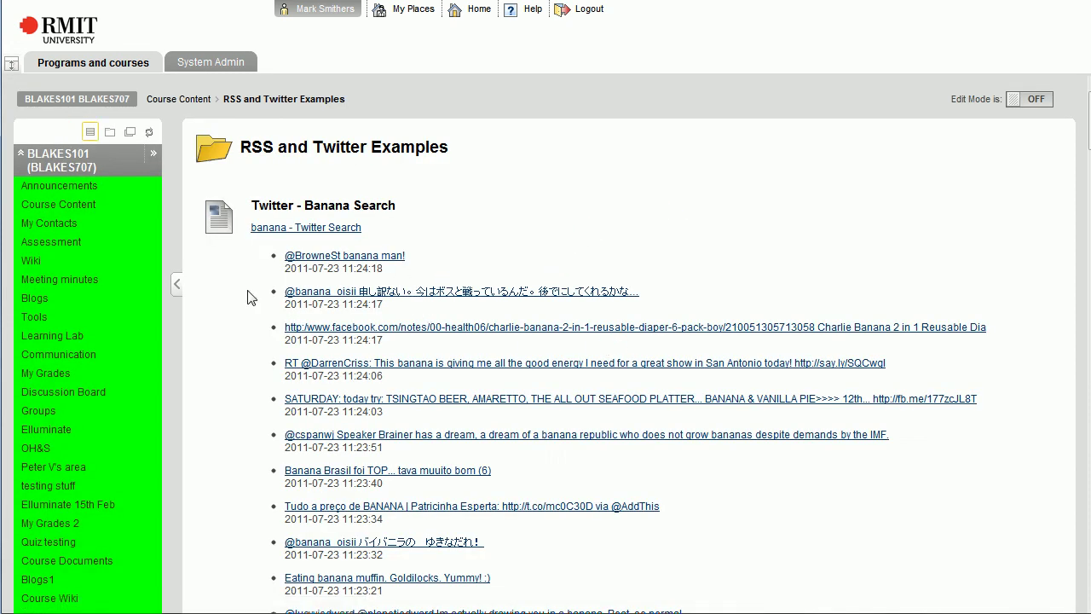
scroll(272, 338, "down", 10)
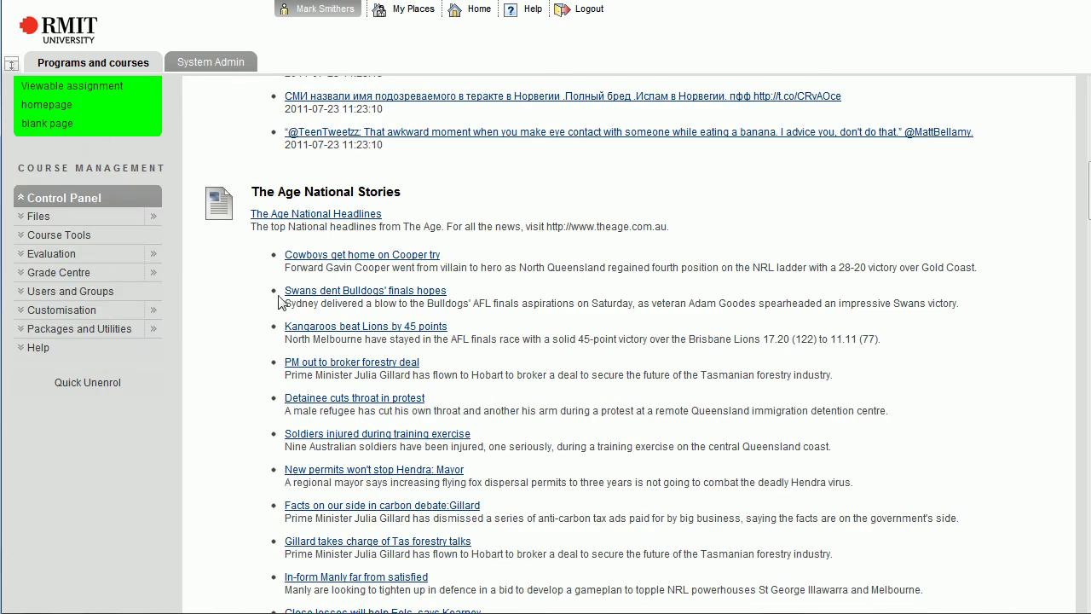
scroll(350, 324, "up", 10)
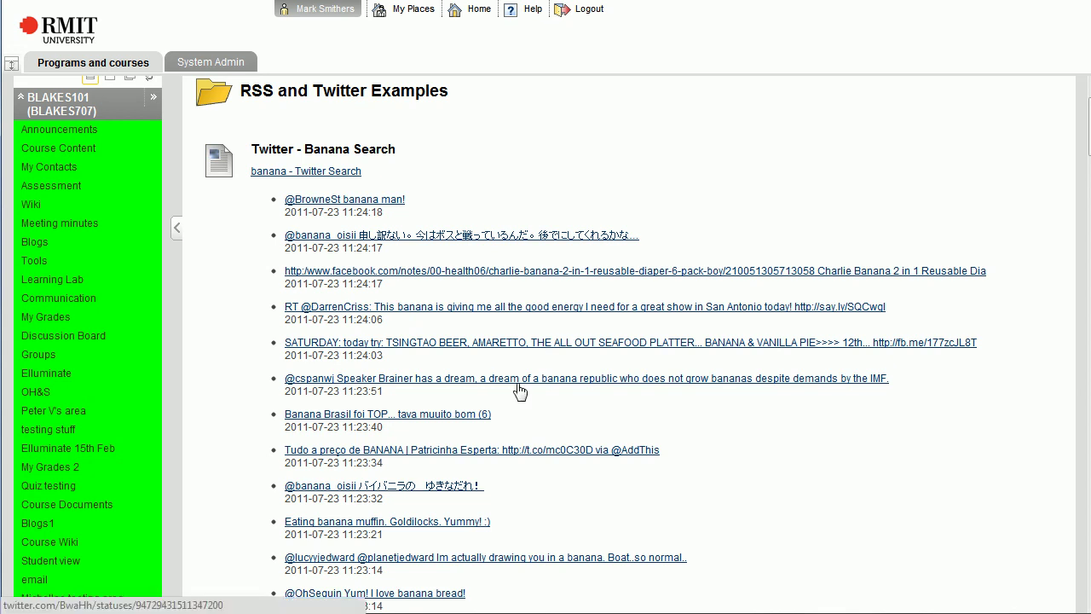
scroll(520, 390, "up", 1)
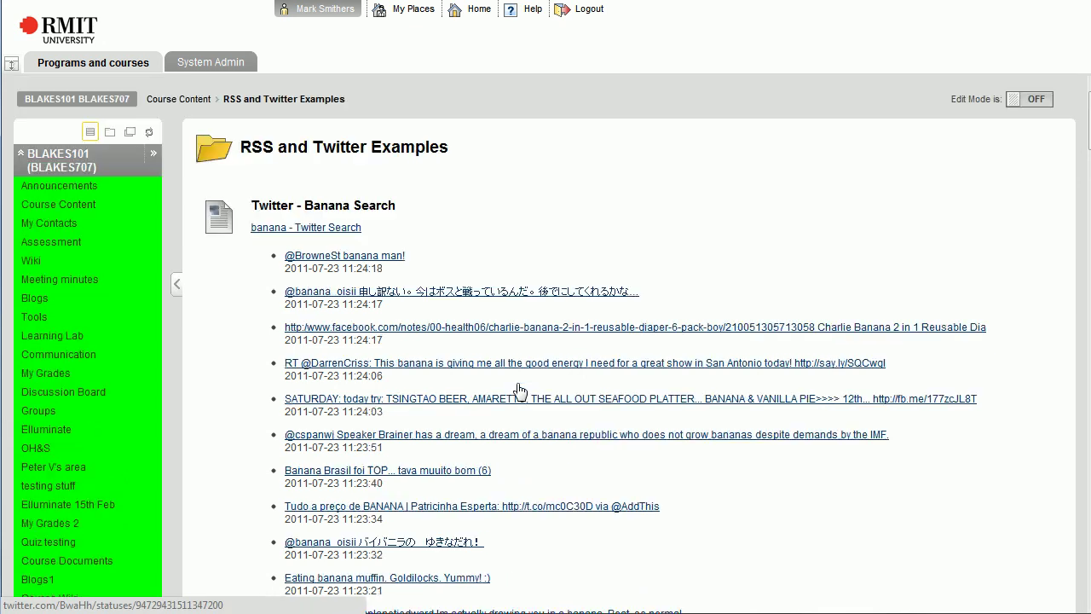